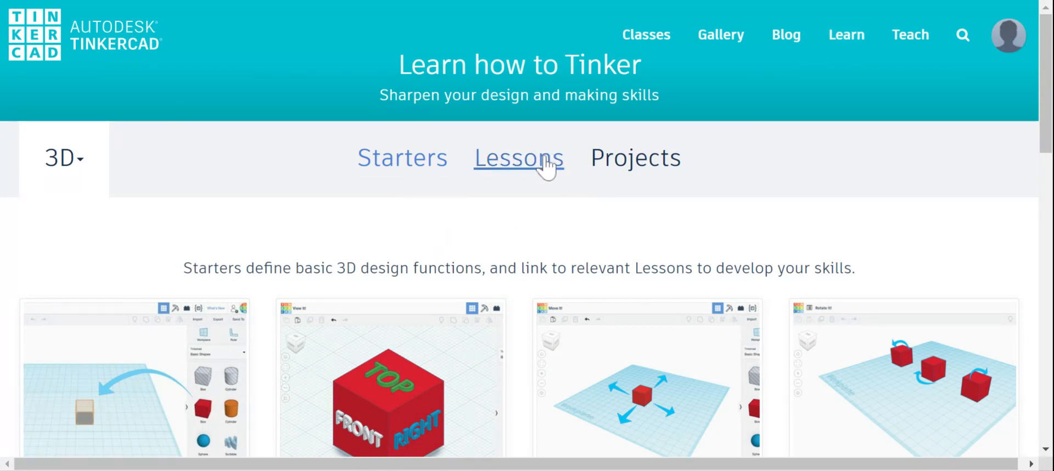
# Step: Browse the full list of 3D lessons and open the Creating Holes lesson
pyautogui.click(518, 164)
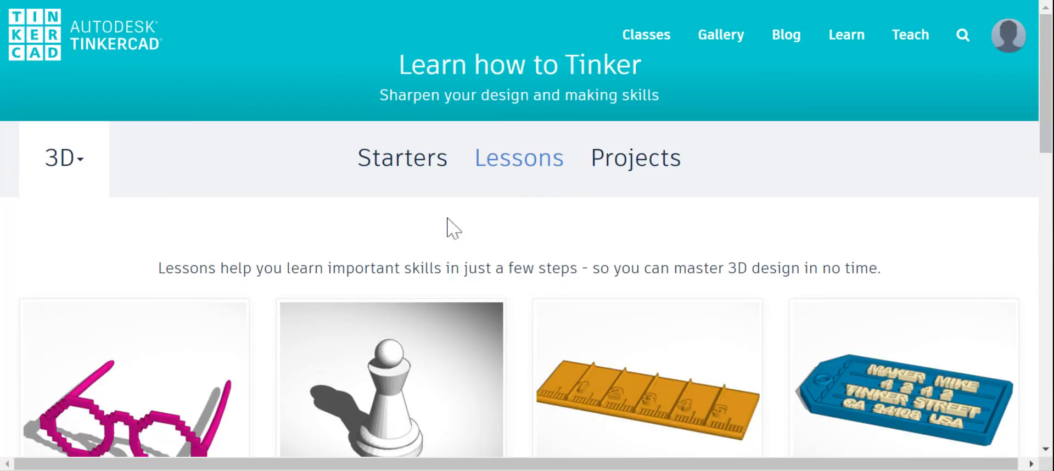
pyautogui.scroll(-3, 393, 242)
pyautogui.scroll(-2, 400, 247)
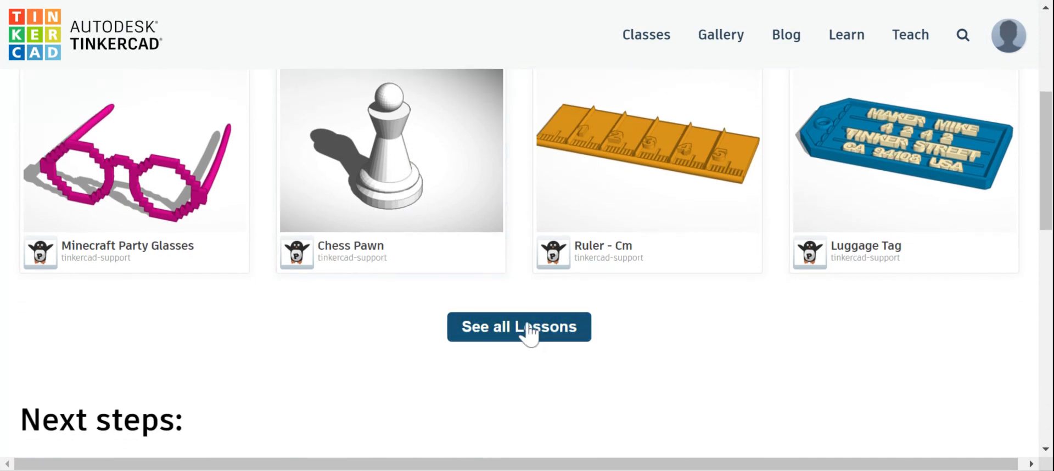
pyautogui.click(407, 293)
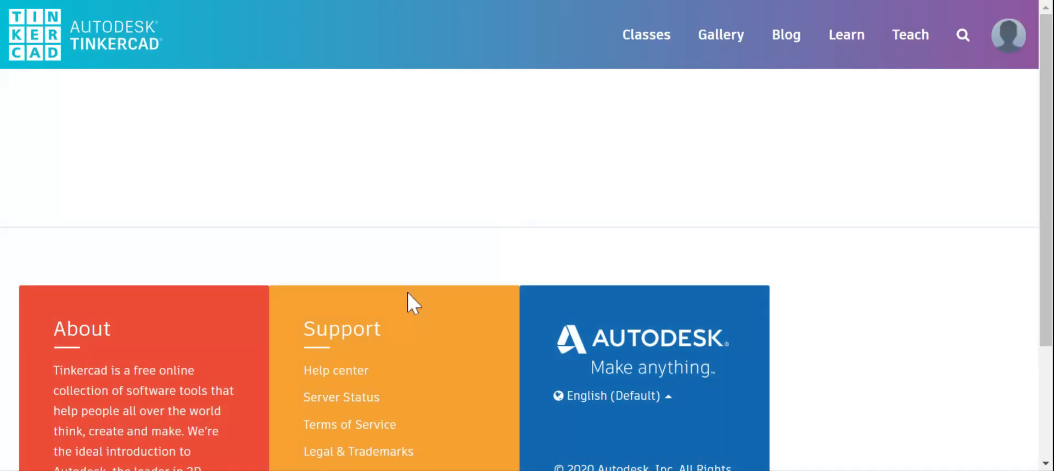
pyautogui.scroll(-10, 408, 292)
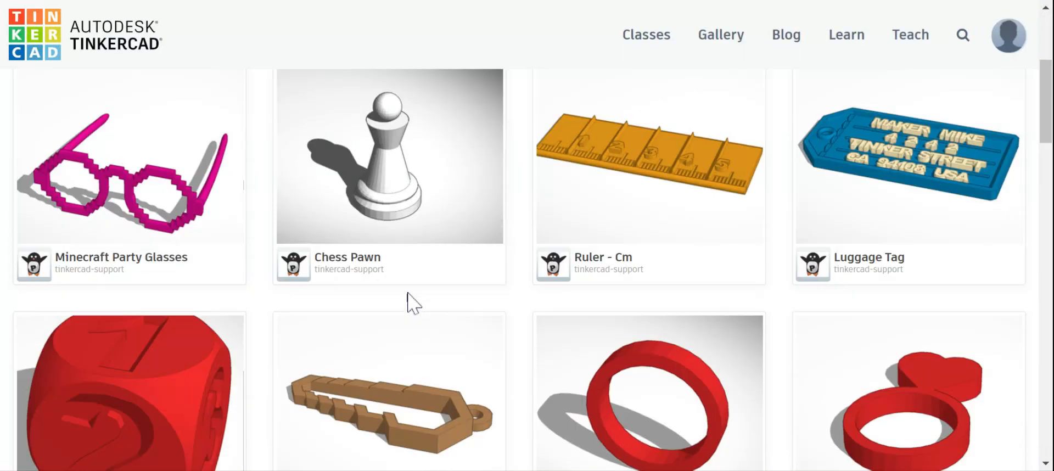
pyautogui.scroll(-20, 407, 303)
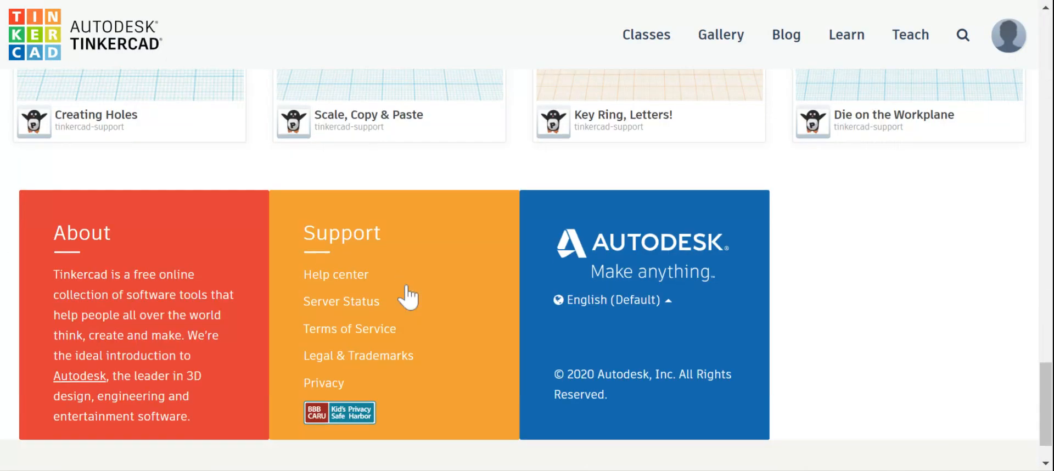
pyautogui.scroll(2, 407, 296)
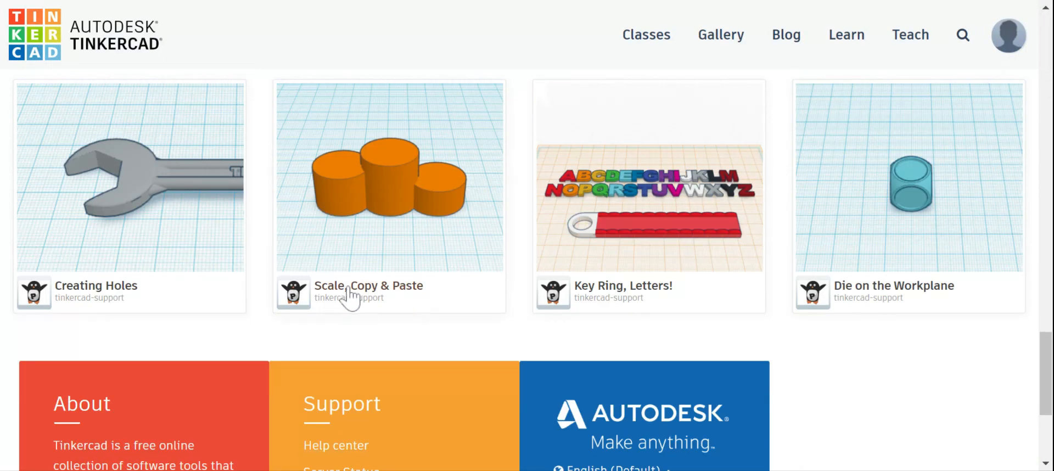
pyautogui.click(140, 183)
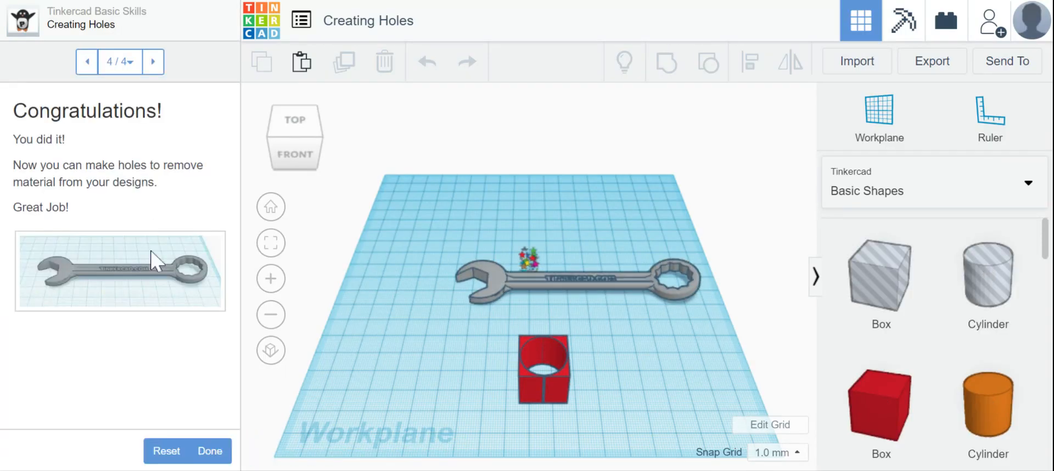
# Step: Reset the Creating Holes lesson's progress and advance to its second step
pyautogui.click(164, 452)
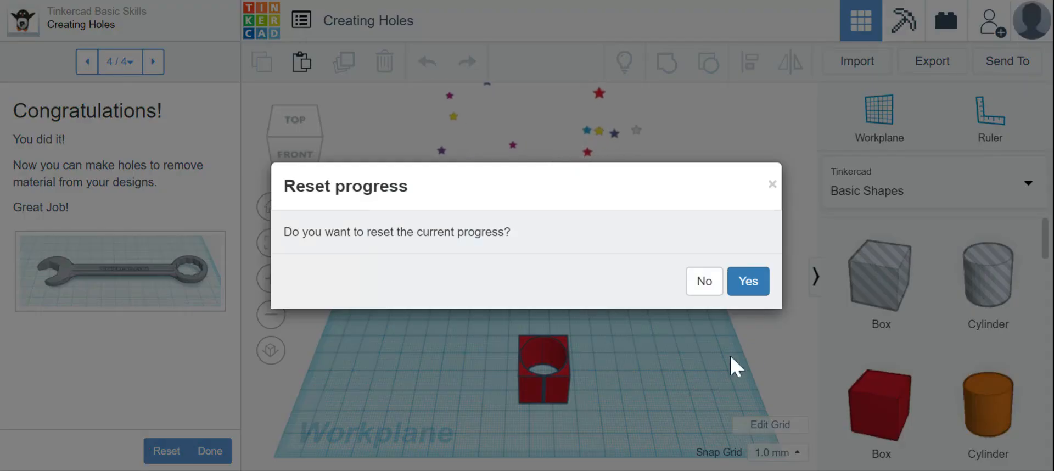
pyautogui.click(755, 289)
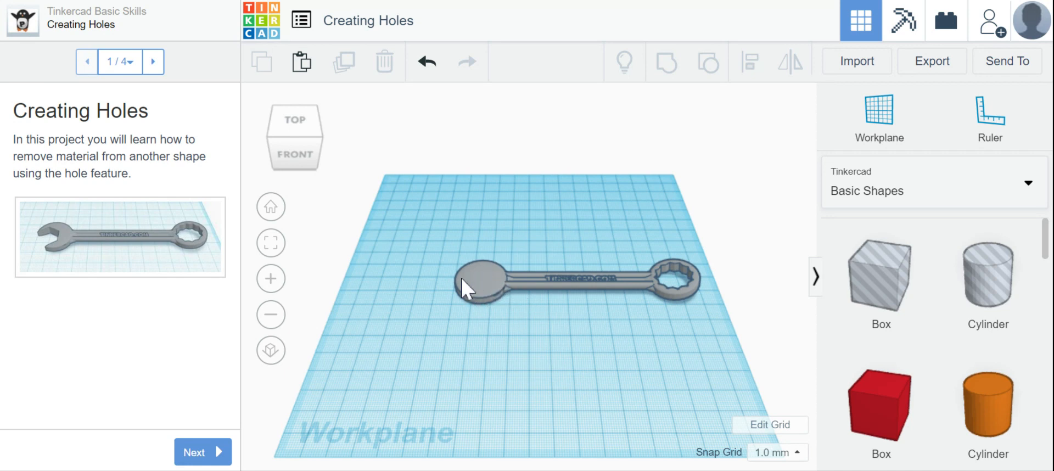
pyautogui.click(203, 452)
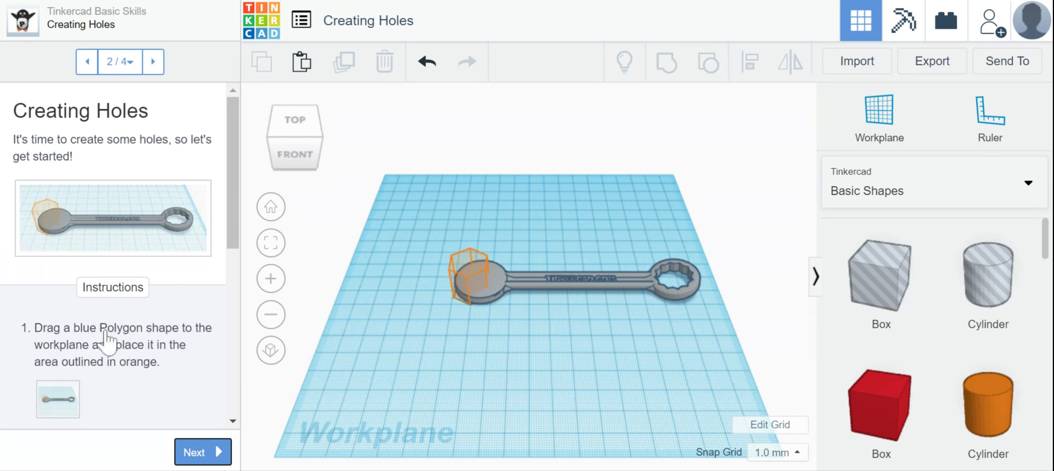
# Step: Read the second step's instructions and reveal the hint for placing the polygon
pyautogui.scroll(-2, 115, 315)
pyautogui.scroll(-2, 114, 306)
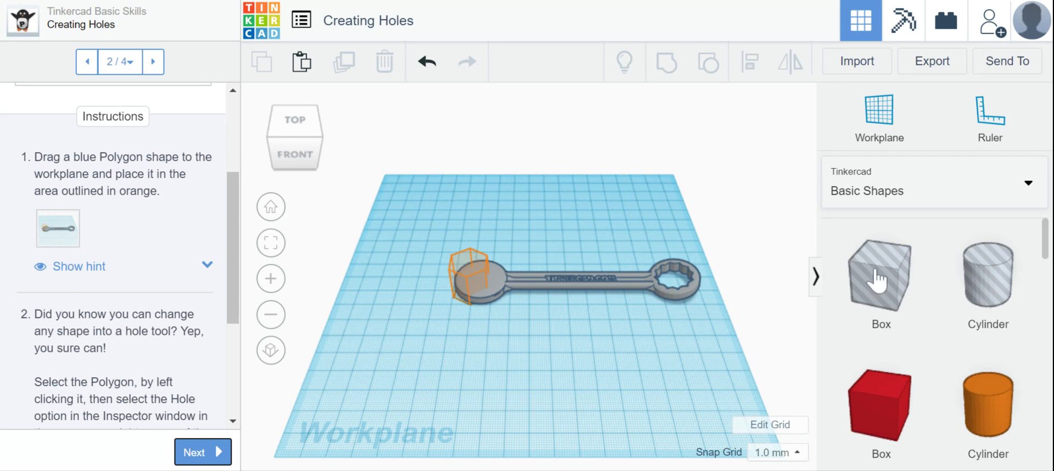
pyautogui.scroll(-2, 923, 327)
pyautogui.scroll(2, 923, 327)
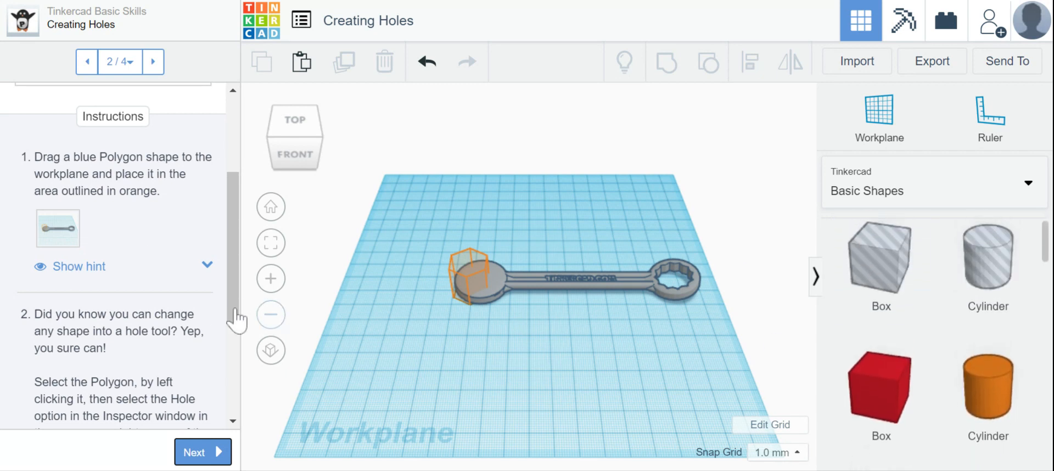
pyautogui.click(86, 270)
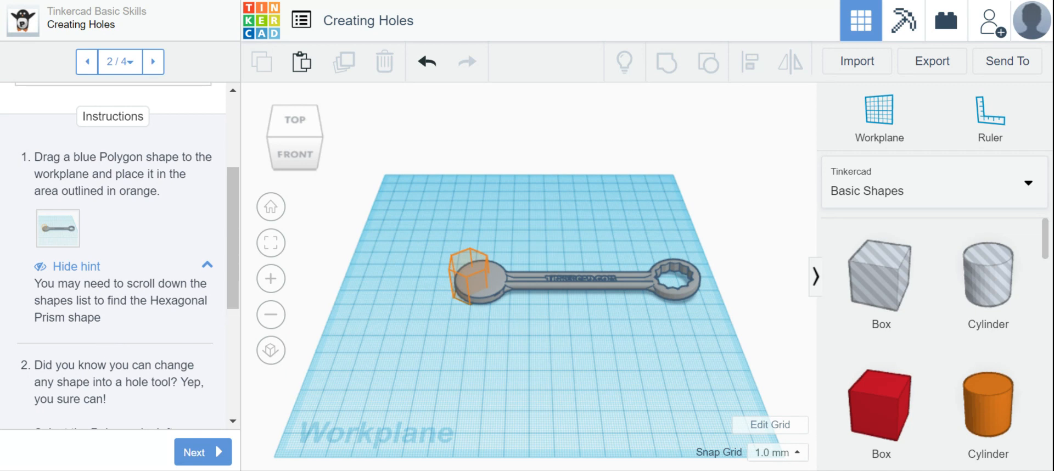
# Step: Place a blue Polygon from the basic shapes in the orange outline over the wrench's solid round end
pyautogui.scroll(-2, 965, 296)
pyautogui.scroll(-9, 967, 295)
pyautogui.scroll(-4, 967, 295)
pyautogui.scroll(2, 967, 295)
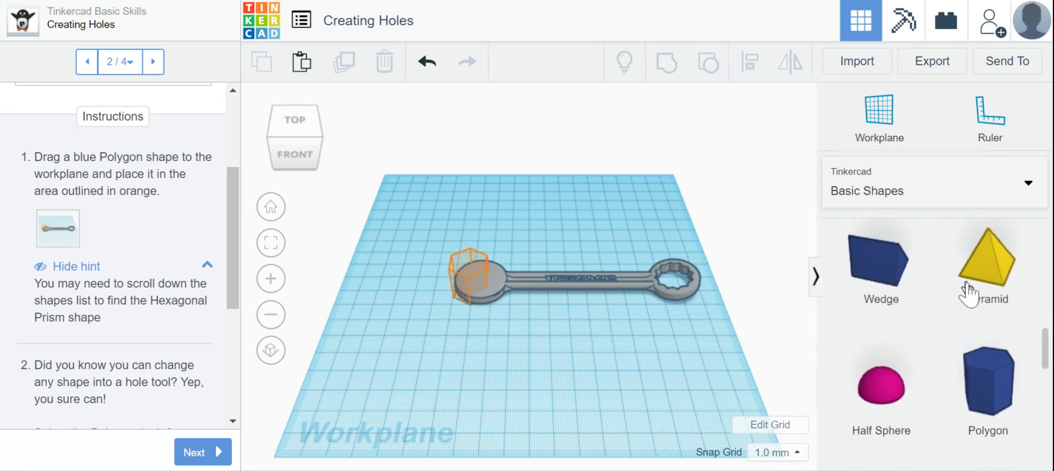
pyautogui.scroll(-9, 967, 296)
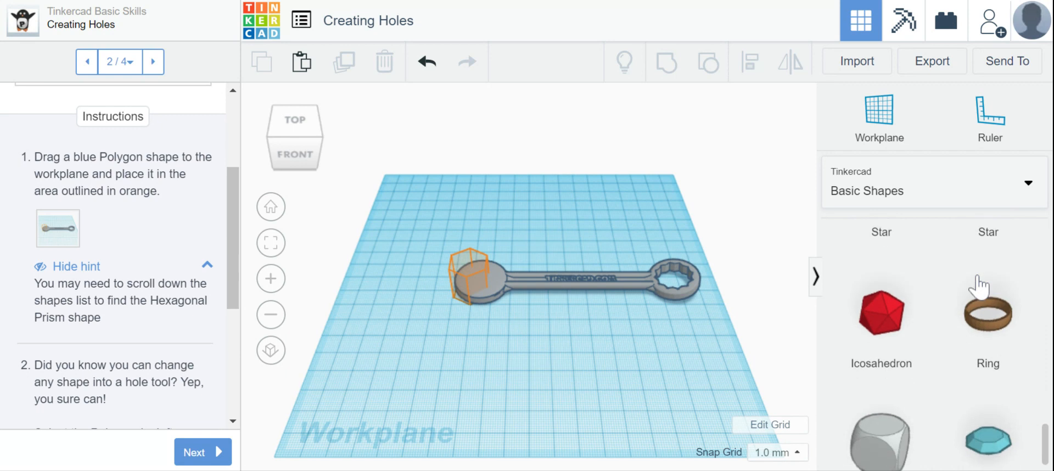
pyautogui.scroll(4, 978, 286)
pyautogui.scroll(6, 976, 285)
pyautogui.moveTo(973, 296); pyautogui.dragTo(470, 320)
pyautogui.moveTo(480, 275); pyautogui.dragTo(457, 266)
pyautogui.click(555, 374)
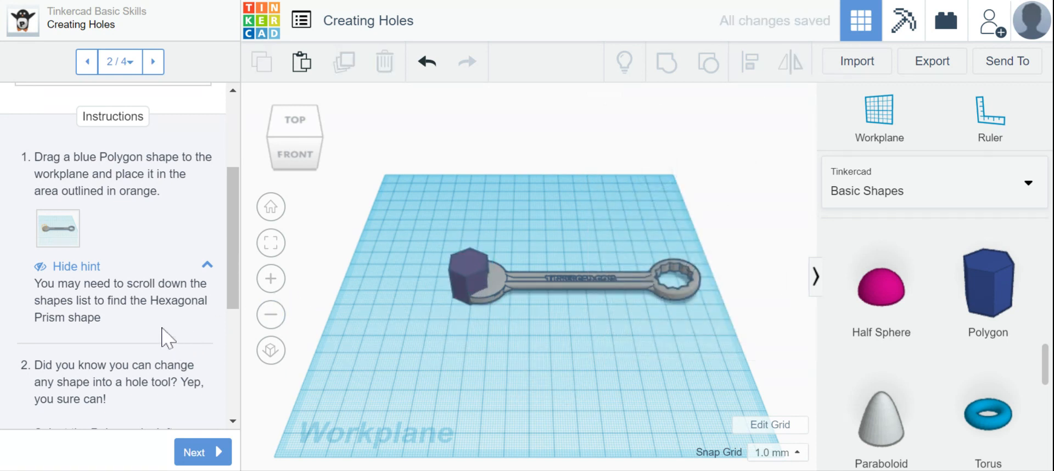
# Step: Try turning the polygon on the wrench's round end into a hole, and undo the change
pyautogui.scroll(-3, 164, 329)
pyautogui.scroll(-3, 165, 329)
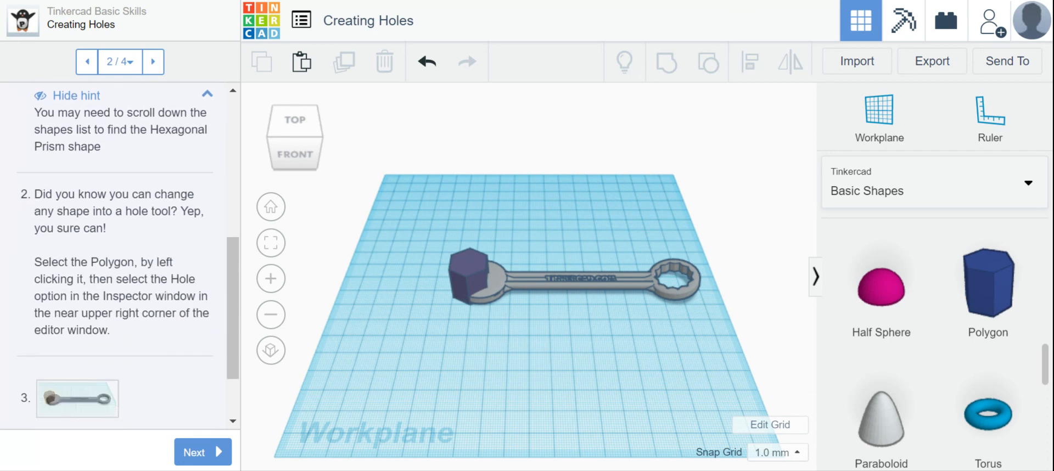
pyautogui.moveTo(22, 192); pyautogui.dragTo(199, 245)
pyautogui.click(127, 273)
pyautogui.click(453, 264)
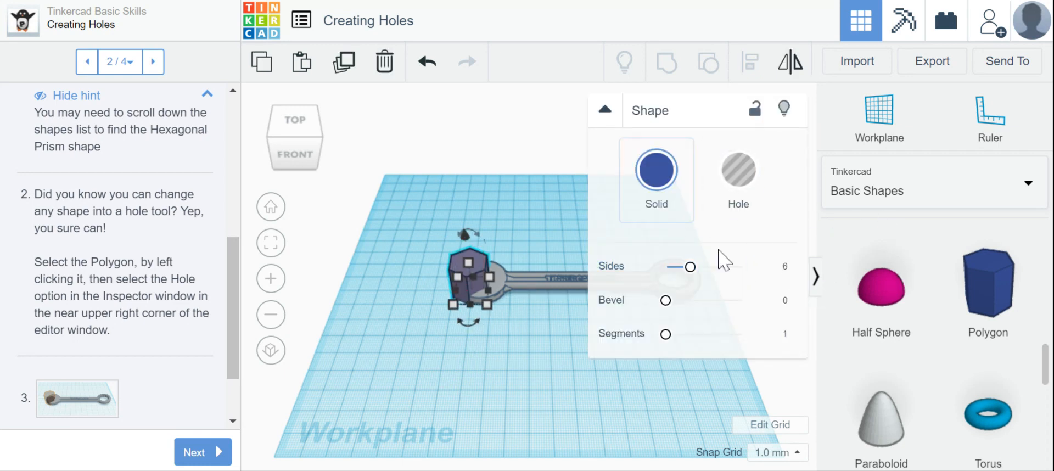
pyautogui.click(738, 171)
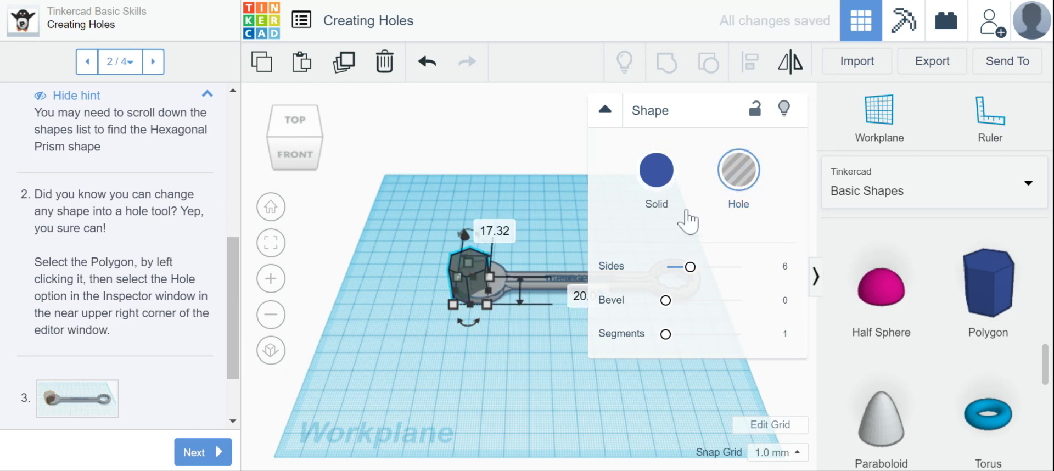
pyautogui.click(510, 389)
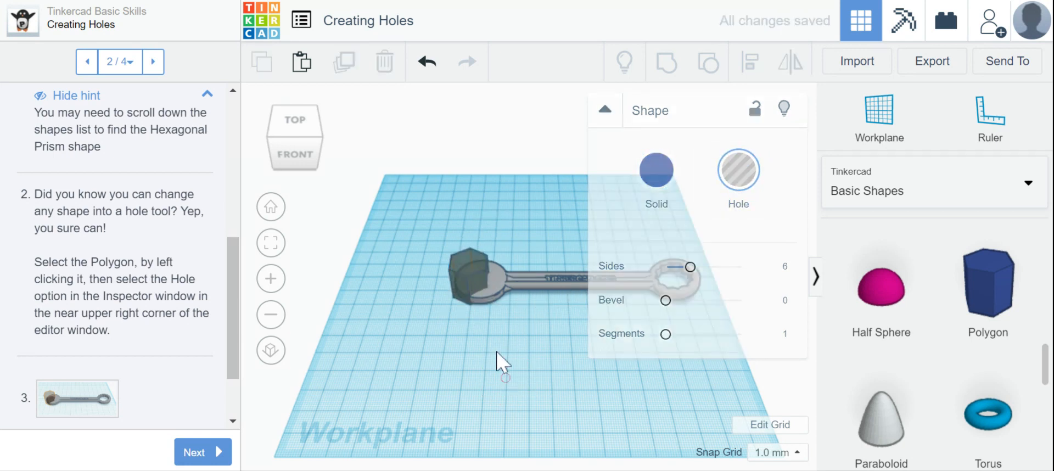
pyautogui.click(423, 62)
# Step: Select the polygon on the wrench's round end again, make it a hole, and deselect it
pyautogui.click(462, 276)
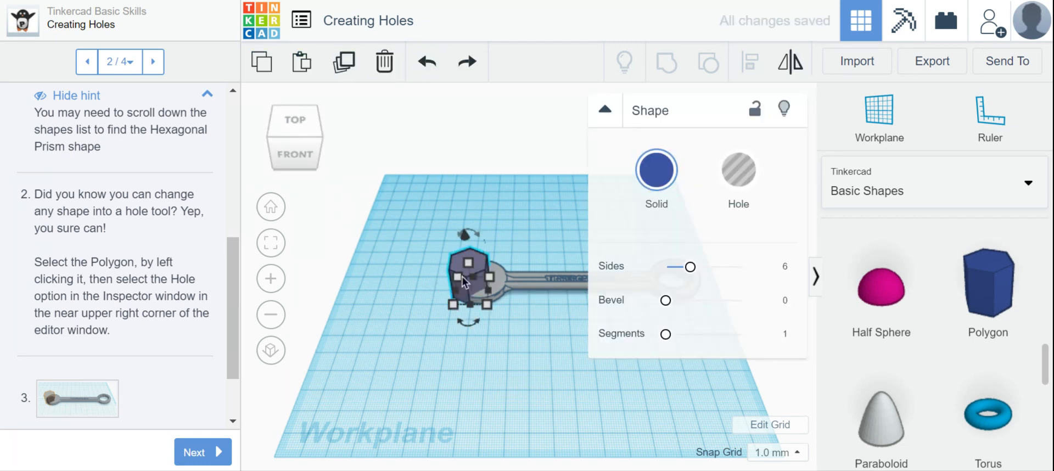
pyautogui.press('h')
pyautogui.click(486, 347)
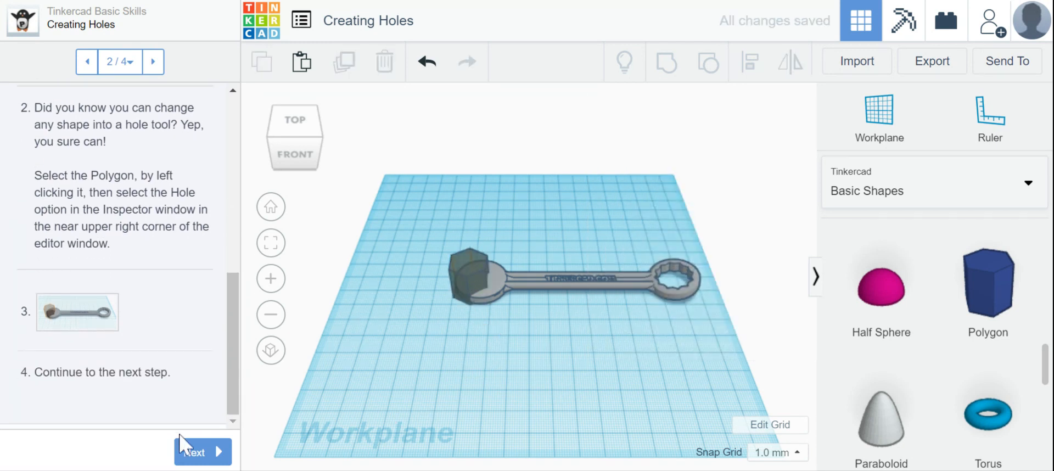
# Step: Check the enlarged reference picture of the hole polygon on the wrench, close it, and advance to the lesson's third step
pyautogui.click(75, 329)
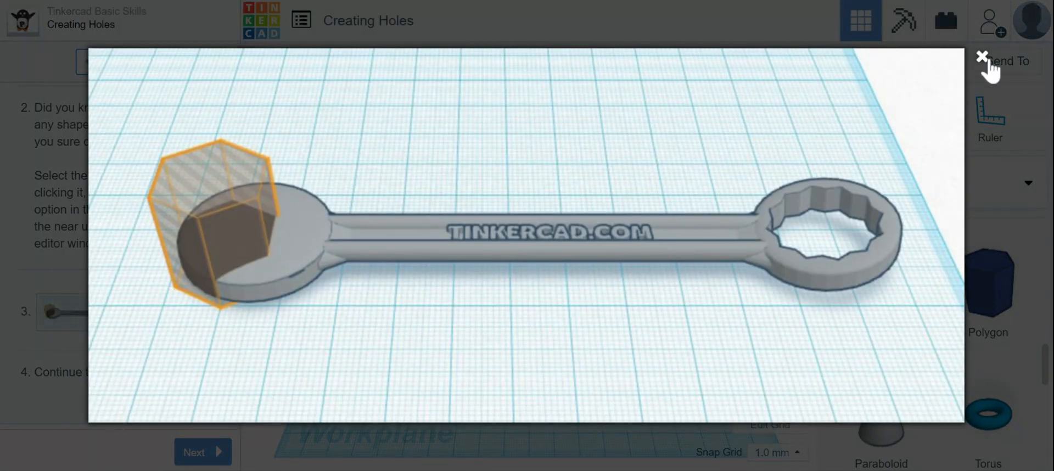
pyautogui.click(983, 58)
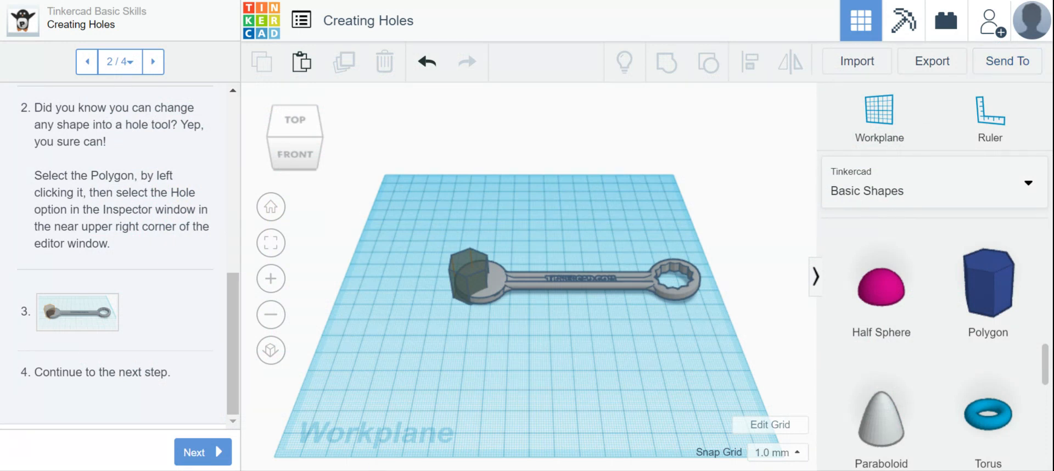
pyautogui.click(194, 449)
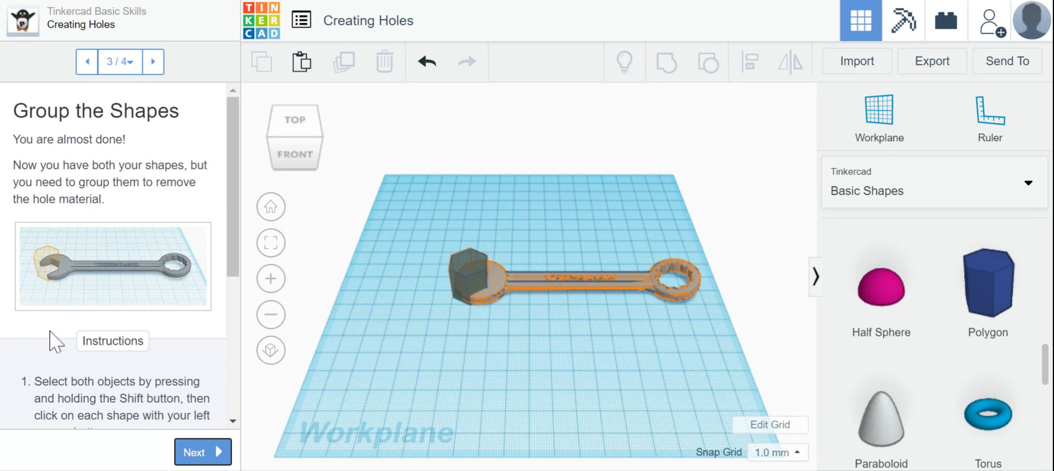
# Step: Read the grouping instructions, select the hole polygon and the wrench together one by one, and clear the selection
pyautogui.scroll(-3, 50, 333)
pyautogui.scroll(-3, 50, 338)
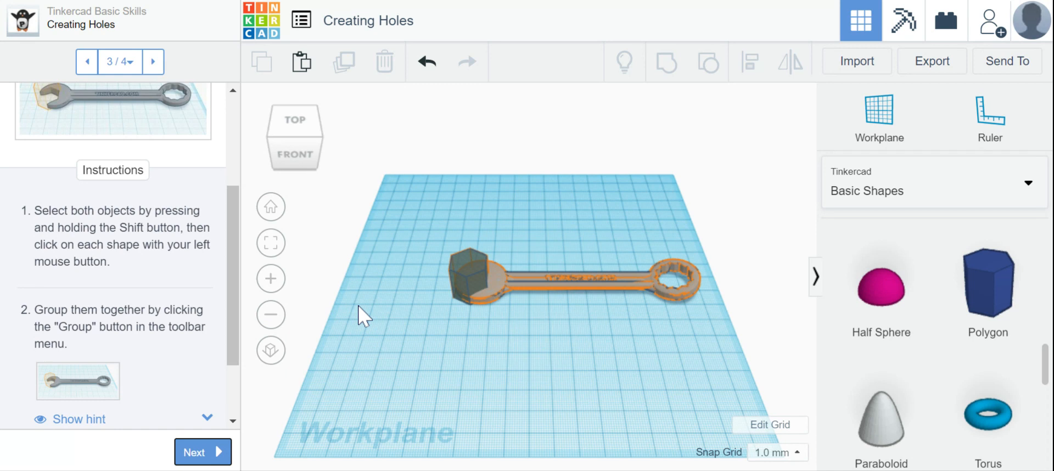
pyautogui.click(467, 268)
pyautogui.keyDown('shift'); pyautogui.click(519, 277); pyautogui.keyUp('shift')
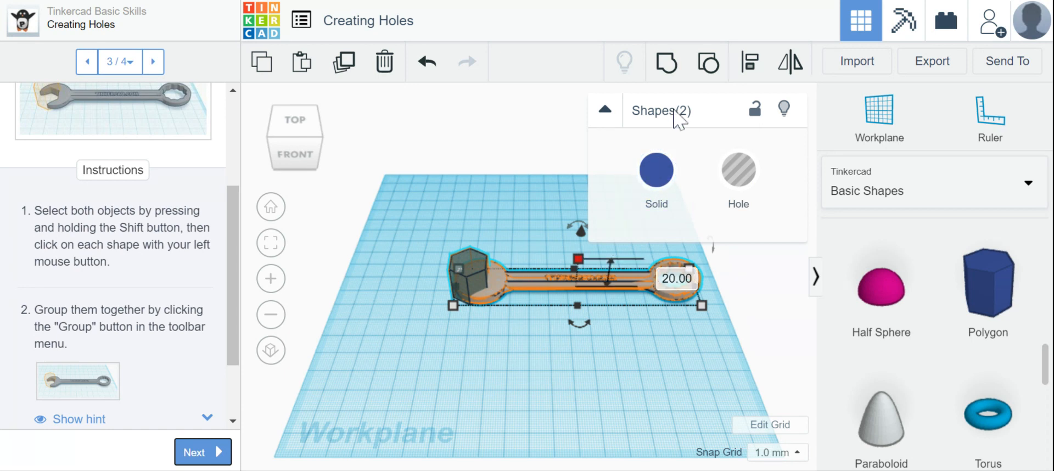
pyautogui.click(465, 199)
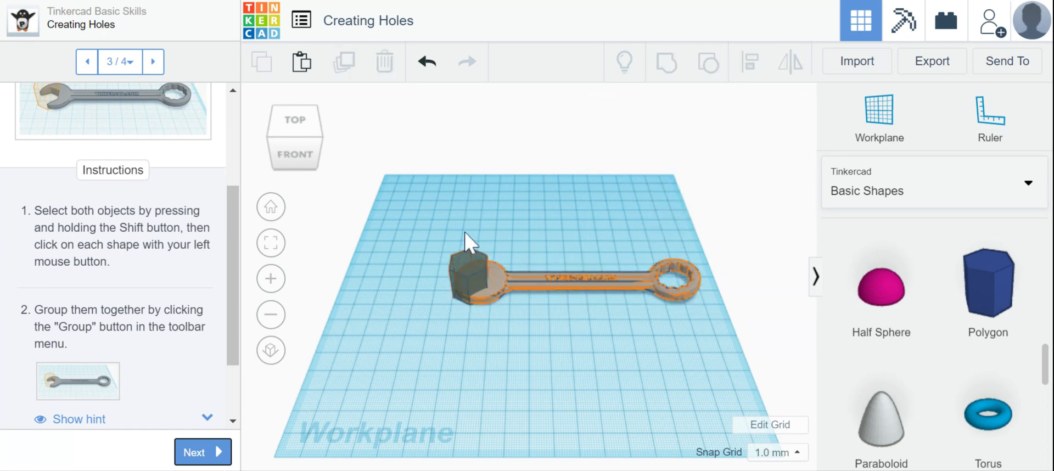
# Step: Group the hole polygon with the wrench to cut the open jaw, and deselect the result
pyautogui.moveTo(434, 241); pyautogui.dragTo(742, 374)
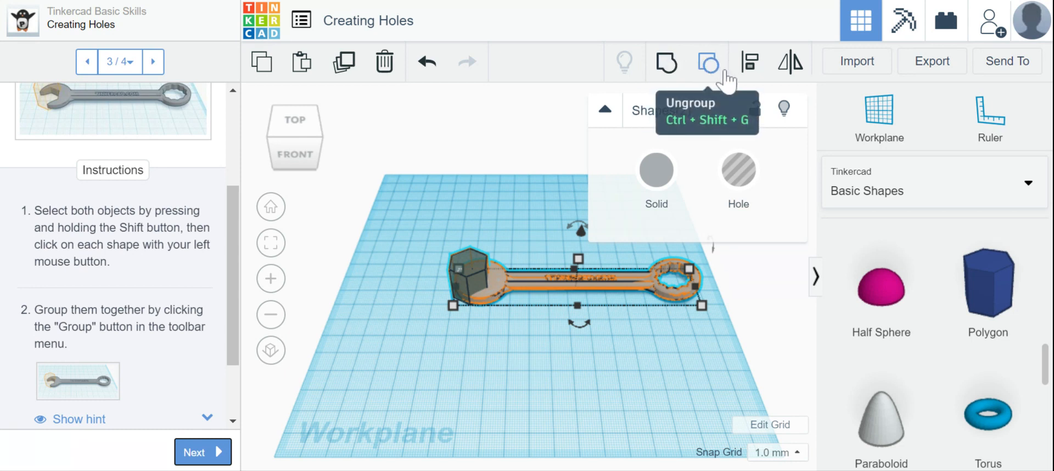
pyautogui.click(666, 67)
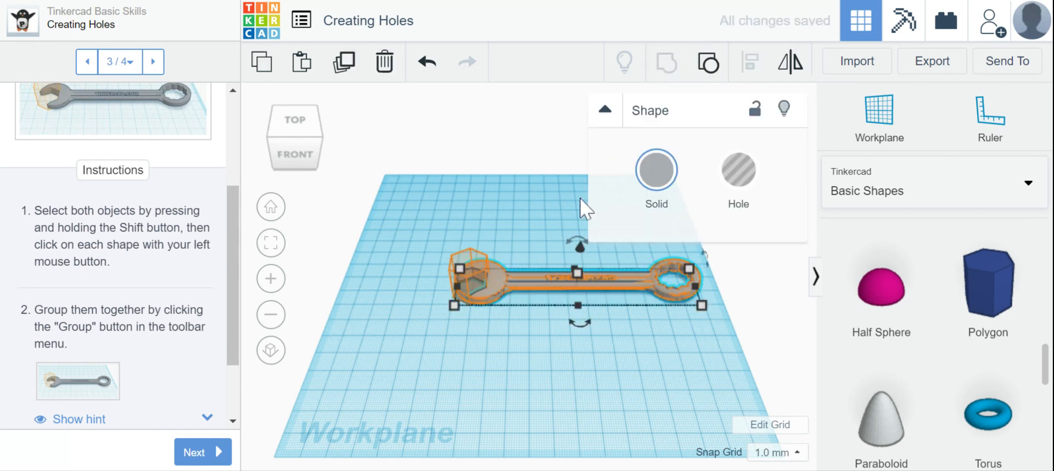
pyautogui.click(494, 183)
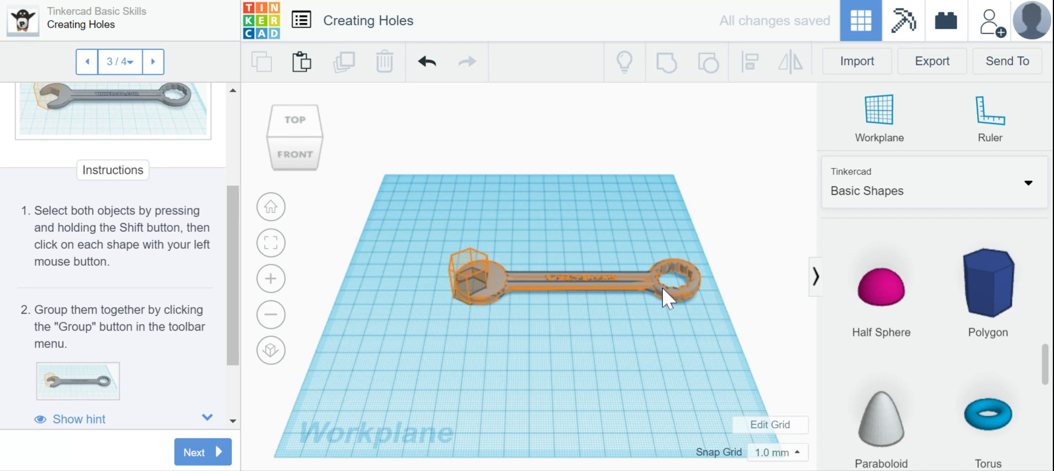
# Step: Finish the Creating Holes lesson and continue to the Scale, Copy & Paste lesson
pyautogui.click(193, 452)
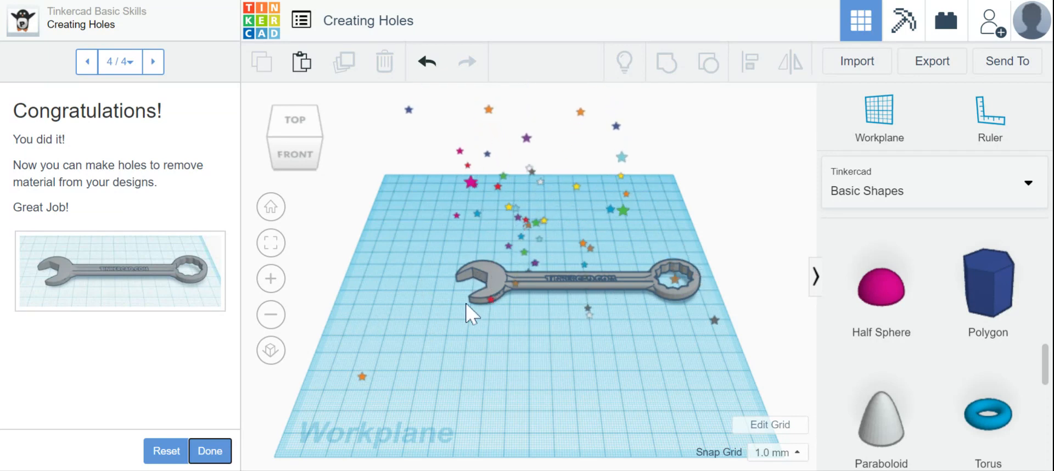
pyautogui.click(216, 451)
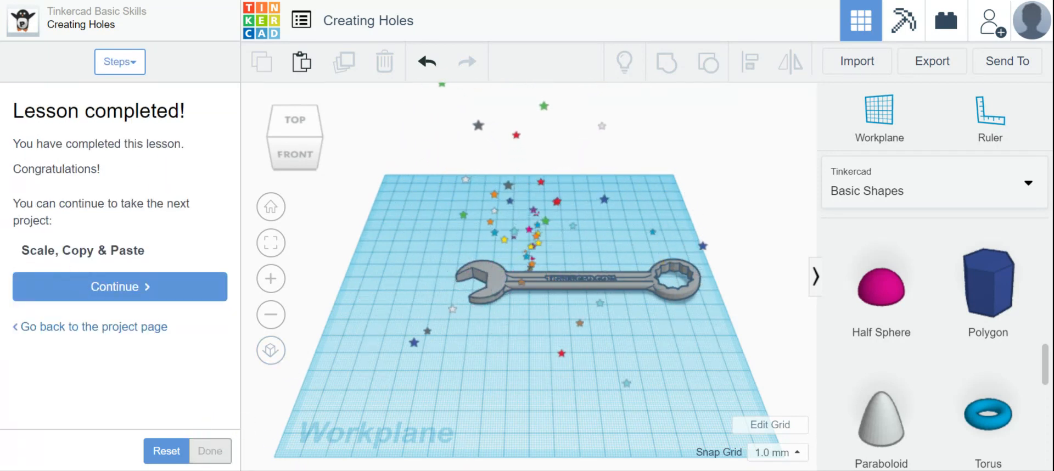
pyautogui.click(101, 295)
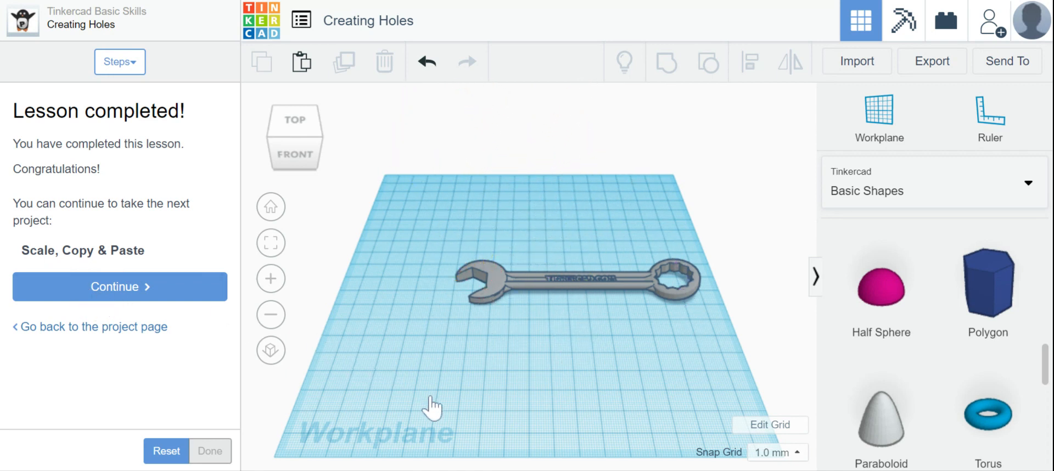
pyautogui.click(151, 294)
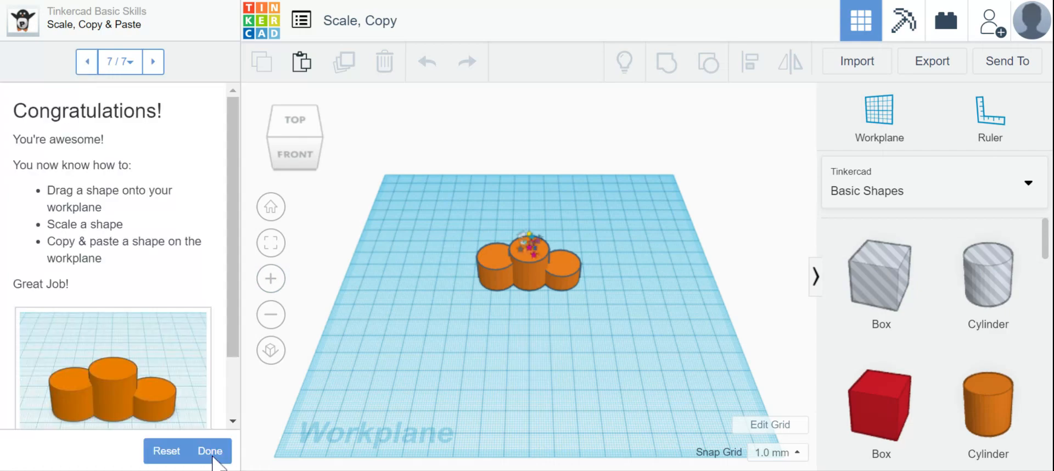
# Step: Reset the Scale, Copy & Paste lesson to start it over with an empty workplane
pyautogui.click(166, 451)
pyautogui.click(750, 283)
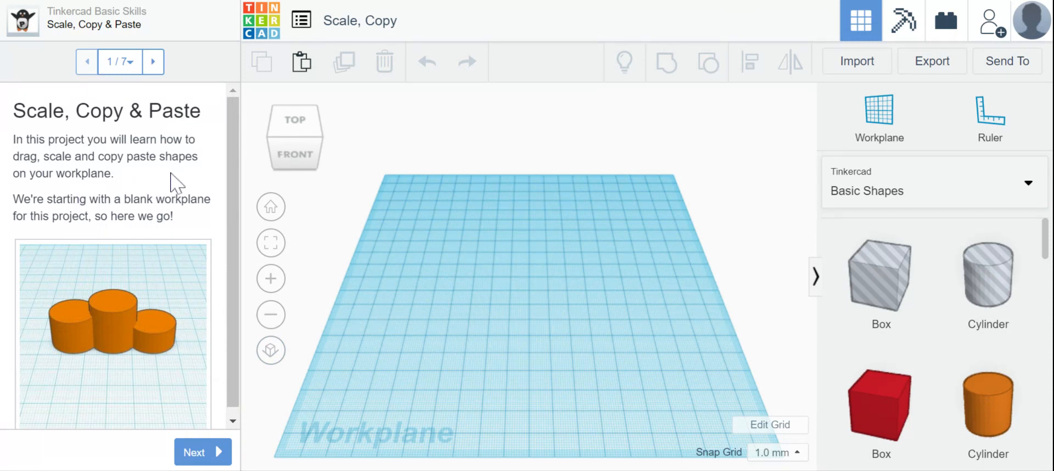
# Step: Check the enlarged reference picture of the three cylinders, close it, and advance to the lesson's second step
pyautogui.scroll(-1, 172, 175)
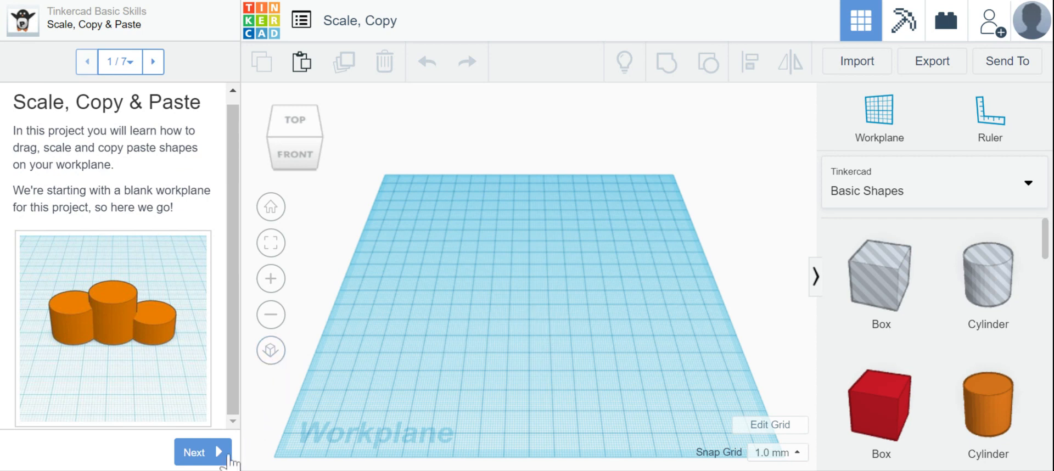
pyautogui.click(124, 333)
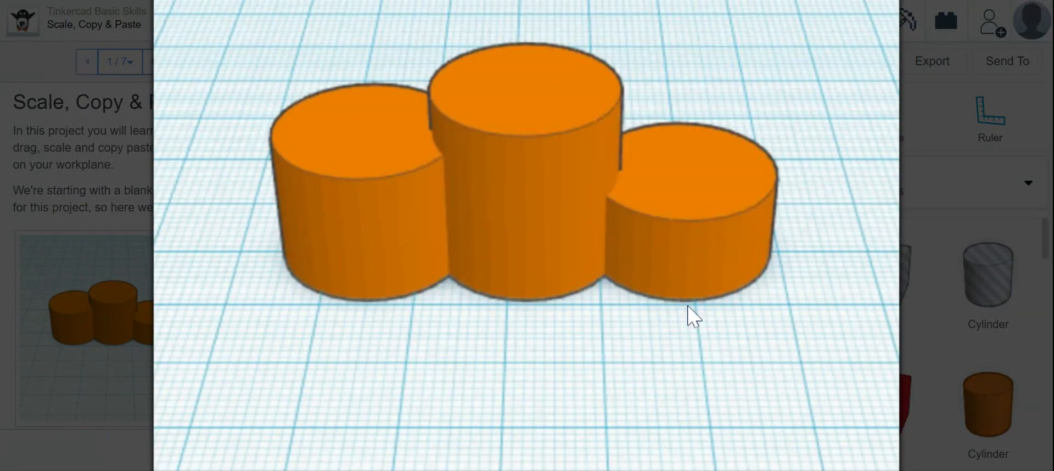
pyautogui.click(922, 140)
pyautogui.click(192, 454)
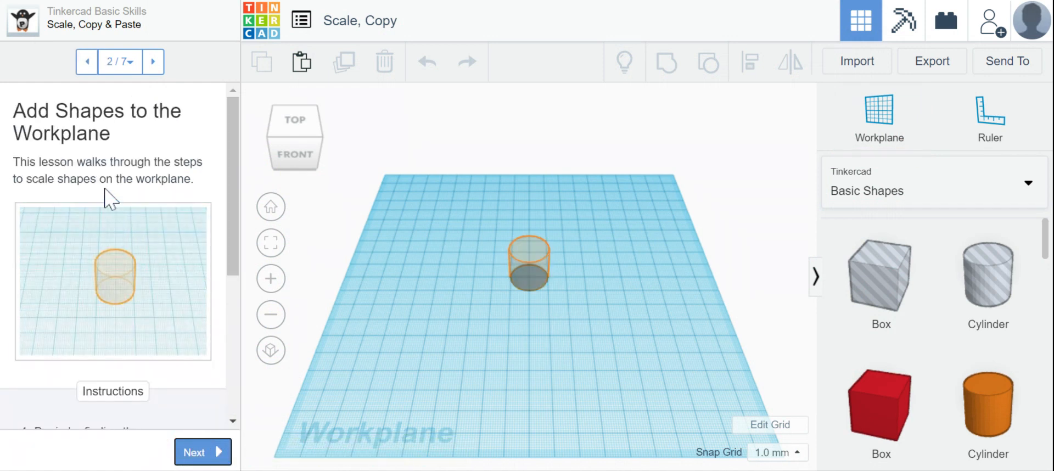
# Step: Place an orange cylinder in the outlined area on the workplane and continue to the lesson's third step
pyautogui.scroll(-5, 106, 198)
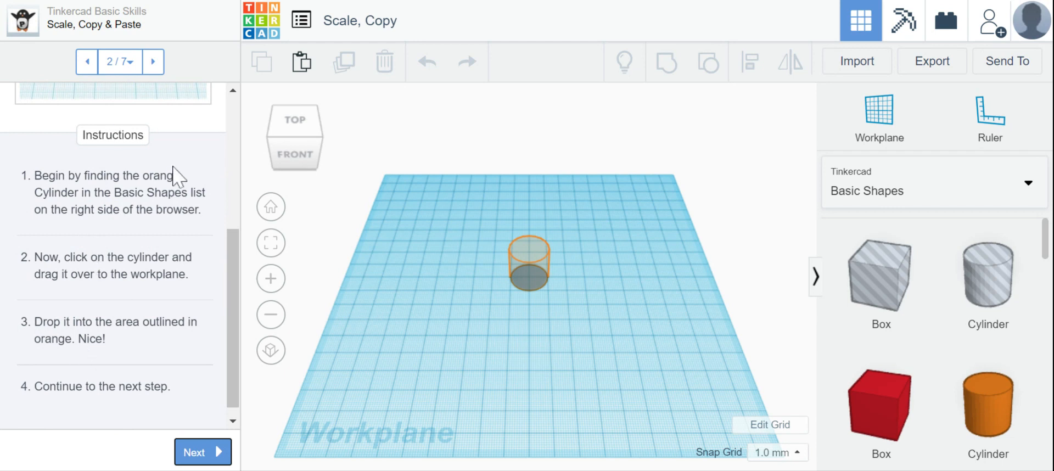
pyautogui.click(993, 409)
pyautogui.moveTo(994, 408); pyautogui.dragTo(531, 277)
pyautogui.click(219, 458)
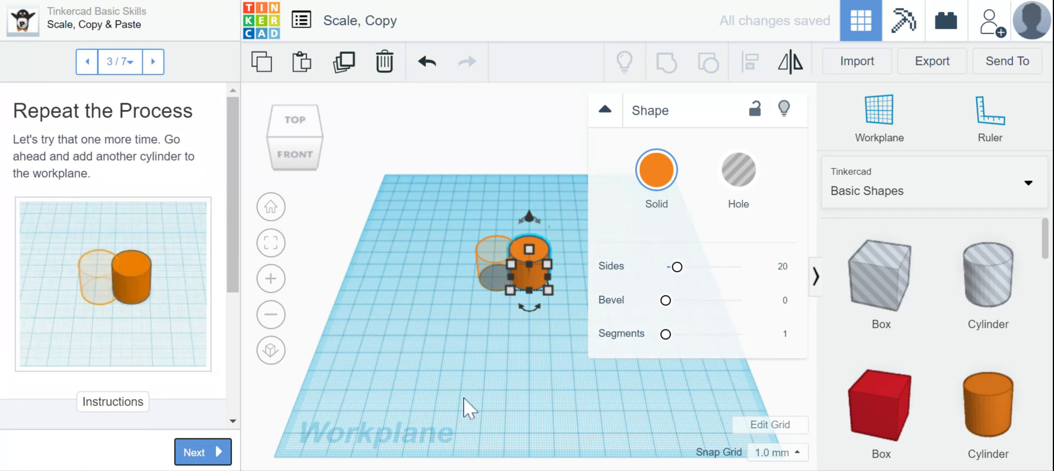
# Step: Add a second orange cylinder in the outlined area beside the first and continue to the lesson's fourth step
pyautogui.click(533, 394)
pyautogui.moveTo(954, 423); pyautogui.dragTo(500, 278)
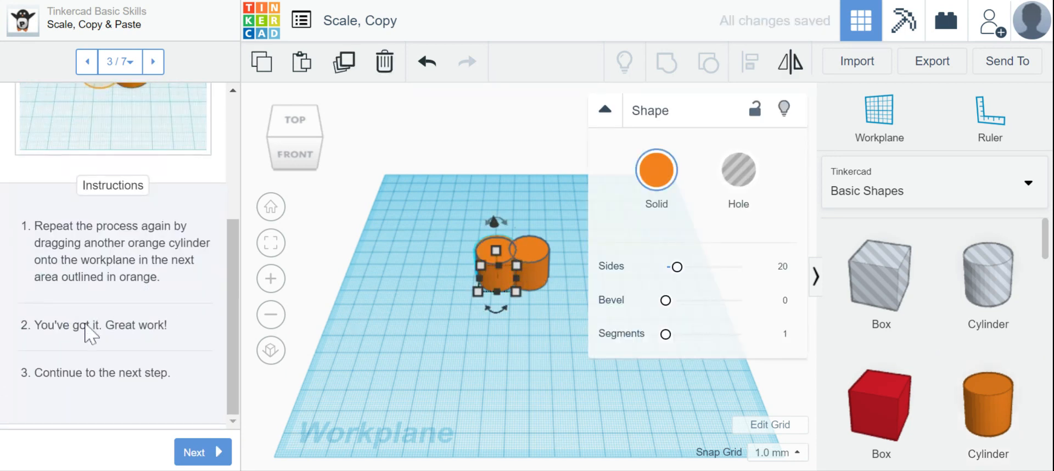
pyautogui.click(204, 453)
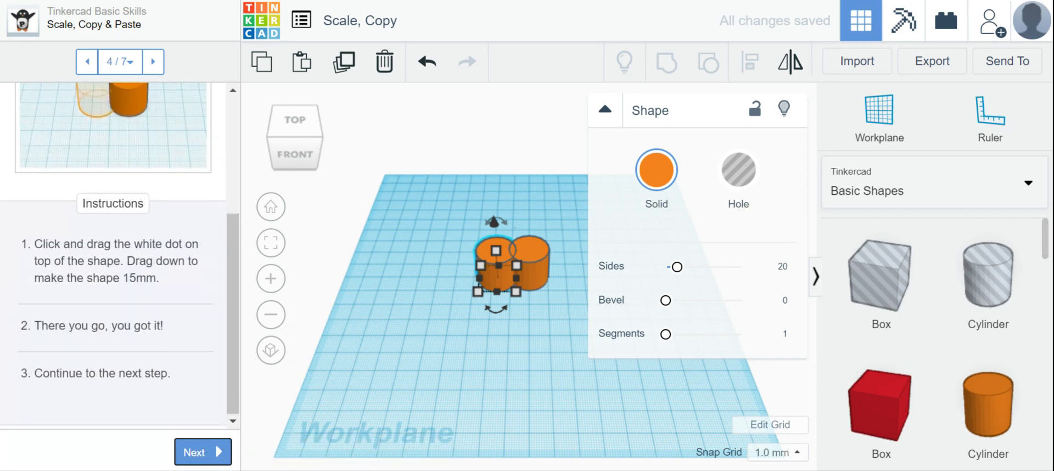
# Step: Scale the left cylinder down to 15 mm tall with its top handle, deselect it, and undo the scaling
pyautogui.click(605, 109)
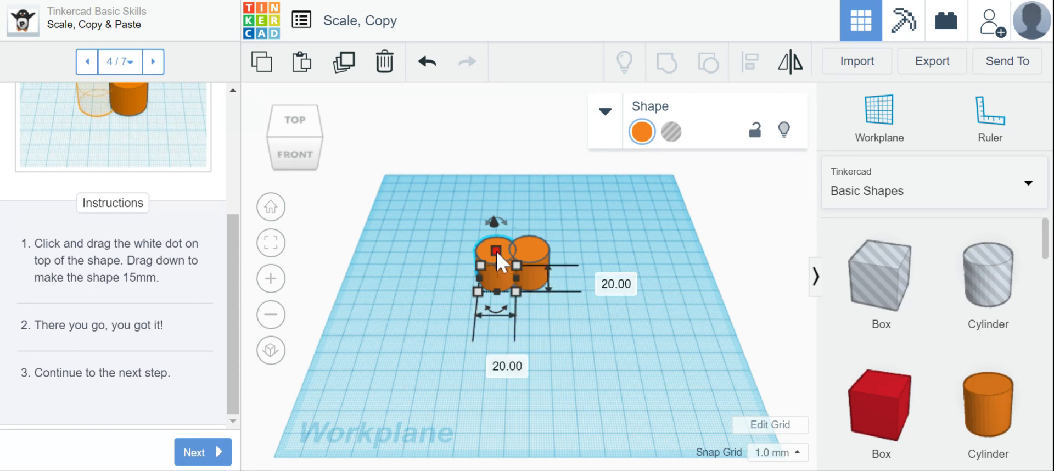
pyautogui.moveTo(496, 251); pyautogui.dragTo(496, 251)
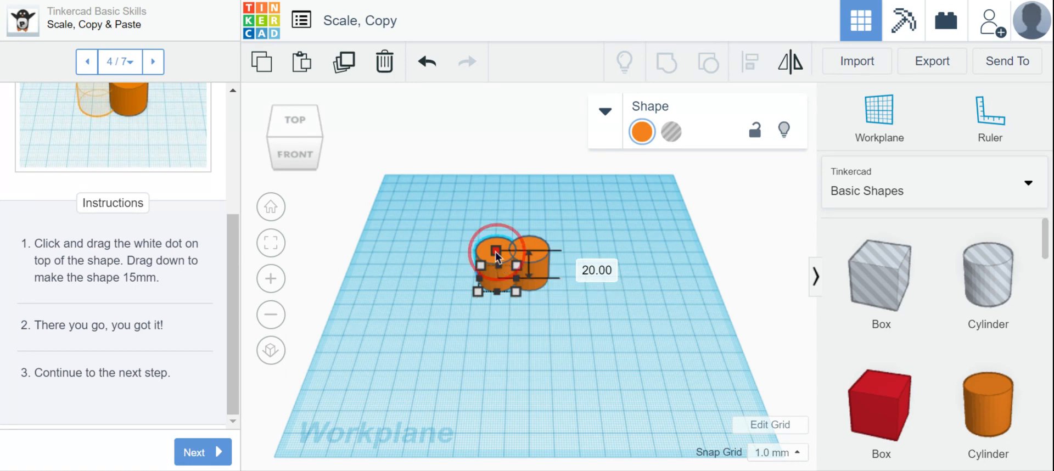
pyautogui.moveTo(496, 253); pyautogui.dragTo(494, 259)
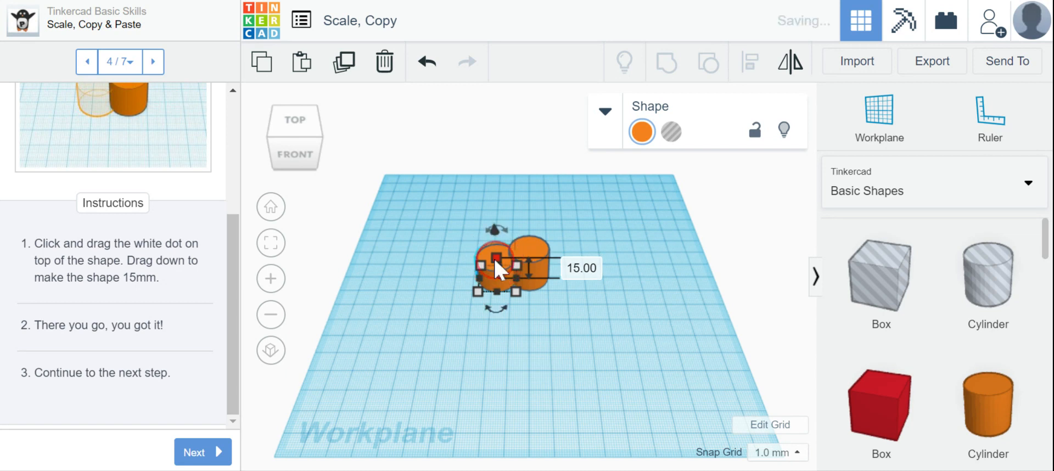
pyautogui.click(535, 365)
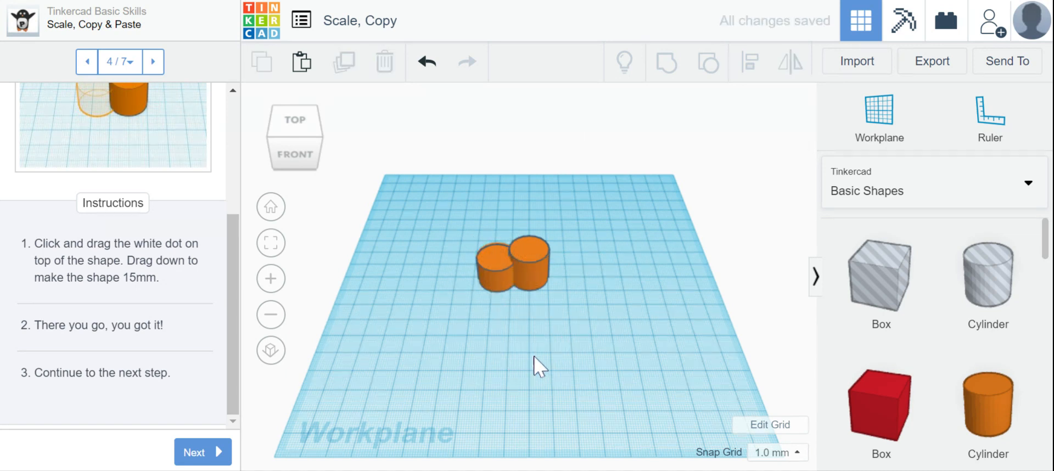
pyautogui.click(427, 61)
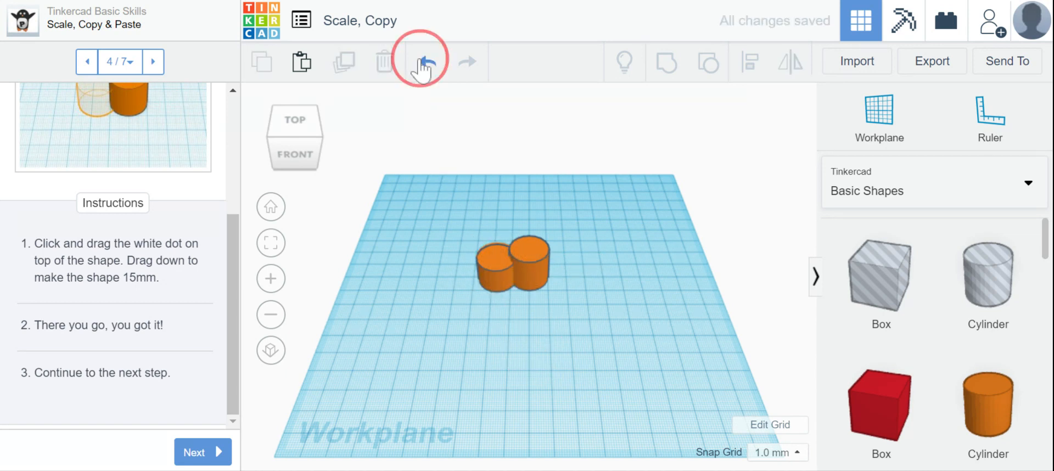
# Step: Set the left cylinder's height to exactly 15 mm, deselect it, and continue to the lesson's fifth step
pyautogui.click(494, 249)
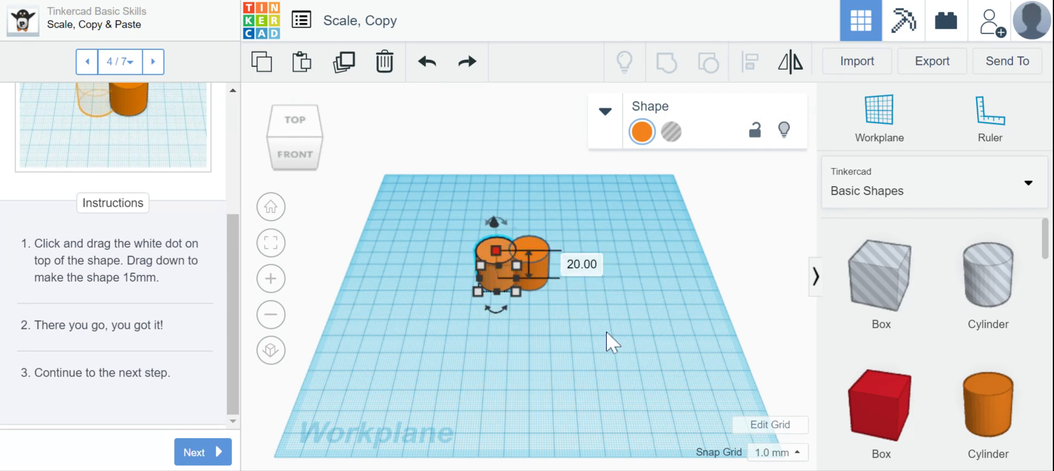
pyautogui.click(577, 266)
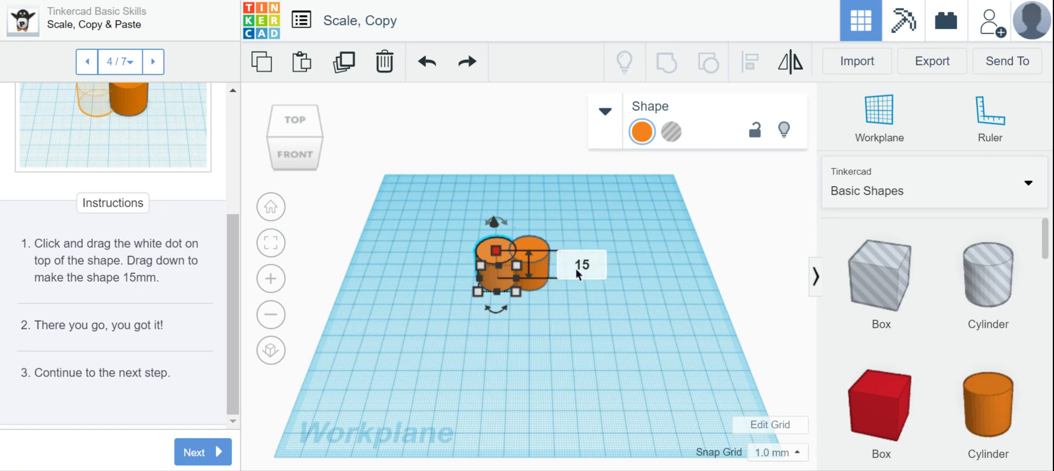
pyautogui.press('Return')
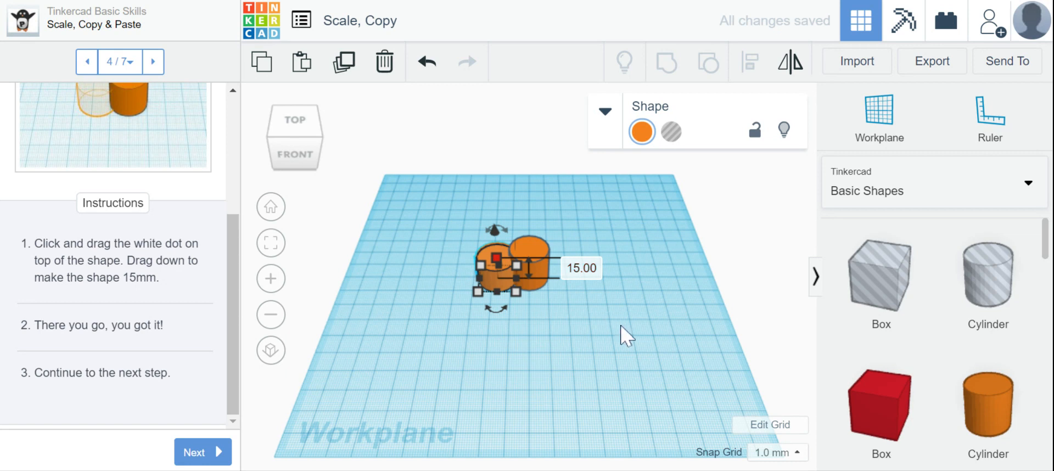
pyautogui.click(624, 326)
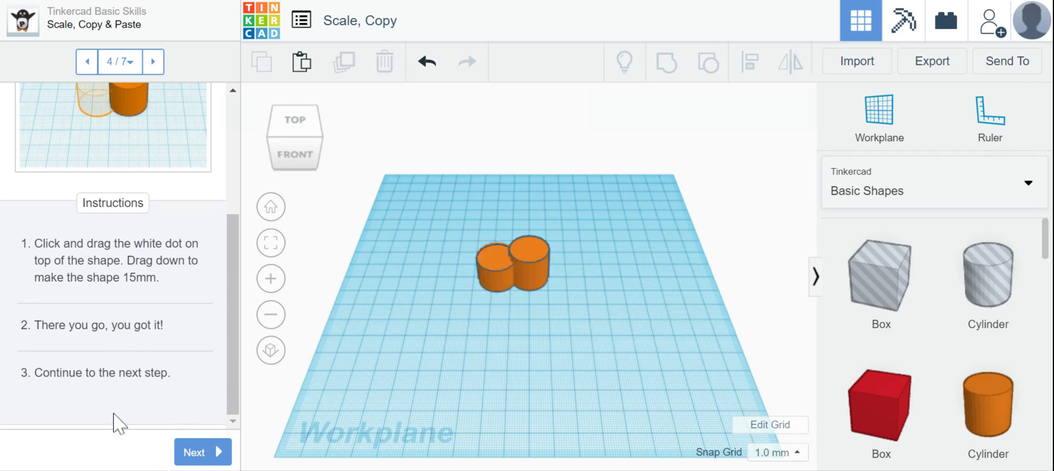
pyautogui.click(199, 452)
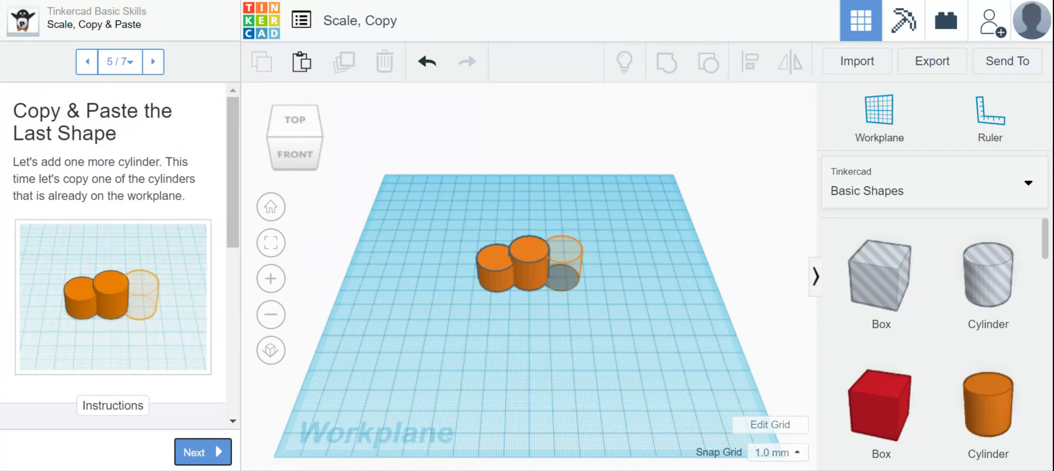
# Step: Copy and paste the taller cylinder, try to move the copy into the outlined area, and undo the accidental resize
pyautogui.scroll(-5, 87, 175)
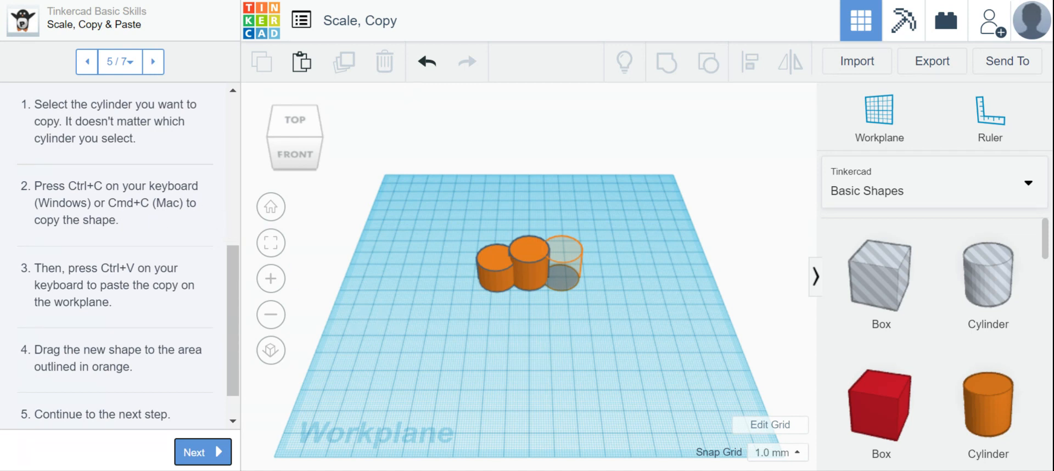
pyautogui.click(526, 264)
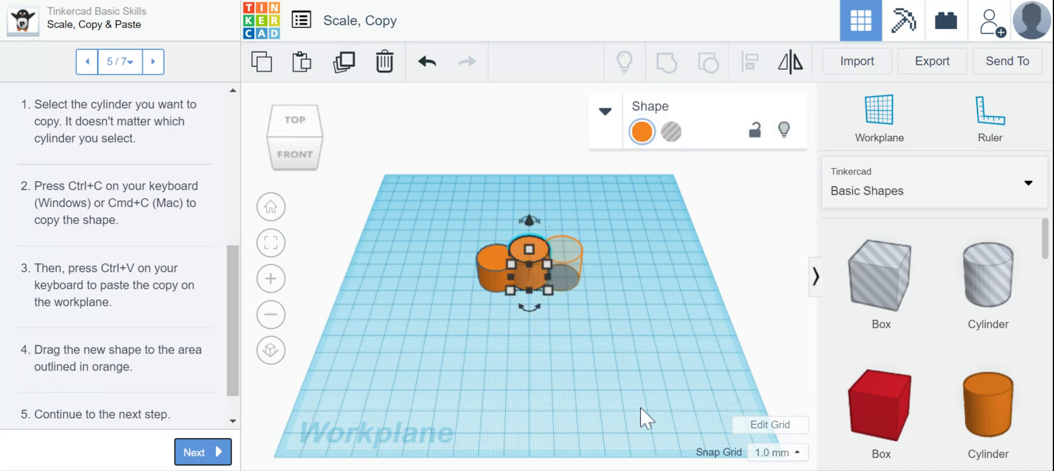
pyautogui.click(562, 257)
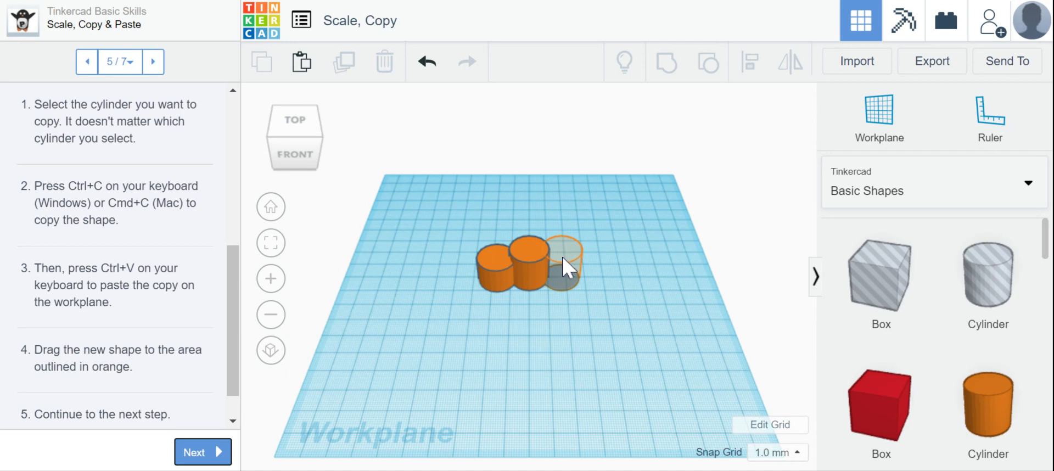
pyautogui.hotkey('ctrl', 'v')
pyautogui.moveTo(563, 268); pyautogui.dragTo(577, 262)
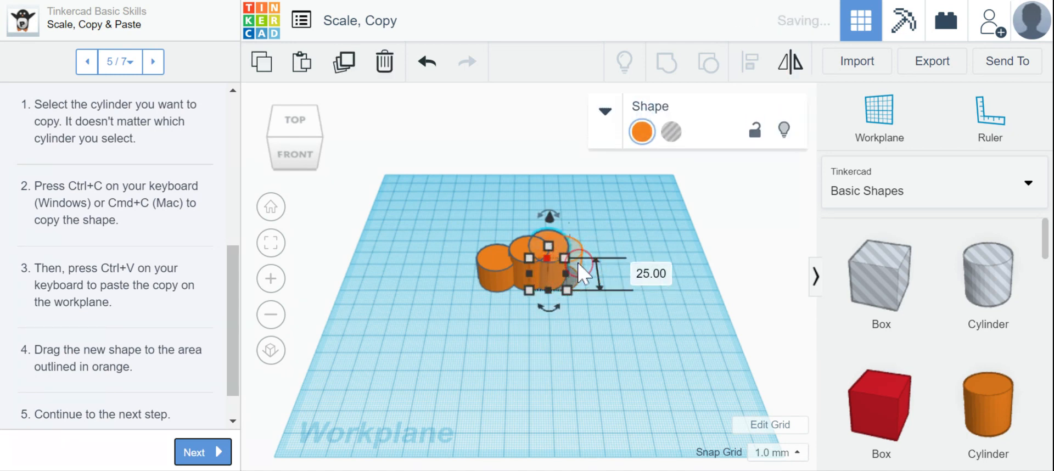
pyautogui.click(632, 220)
pyautogui.click(426, 63)
# Step: Move the pasted cylinder into the outlined area, then undo the move and the paste
pyautogui.click(562, 249)
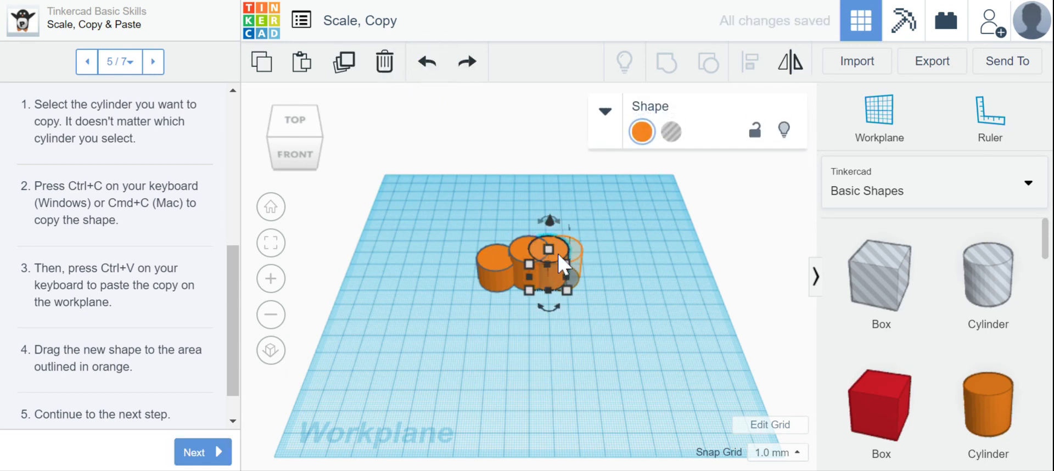
pyautogui.moveTo(561, 249); pyautogui.dragTo(575, 249)
pyautogui.click(671, 348)
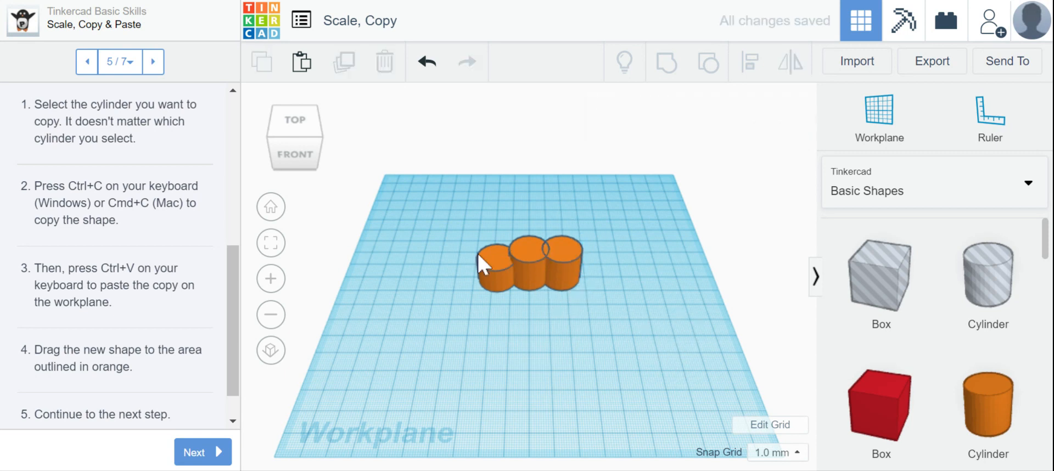
pyautogui.click(426, 69)
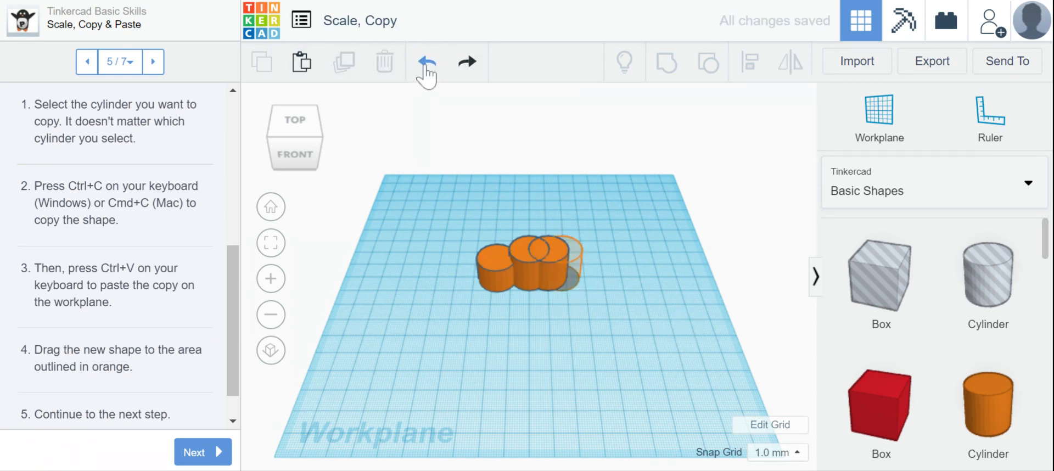
# Step: Duplicate the taller cylinder in place and undo the accidental change to the duplicate's height
pyautogui.click(525, 255)
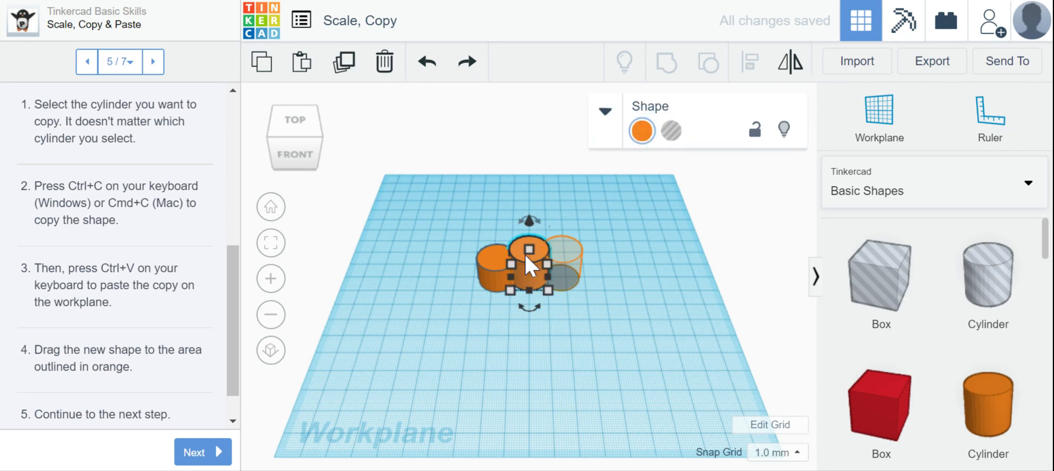
pyautogui.click(343, 66)
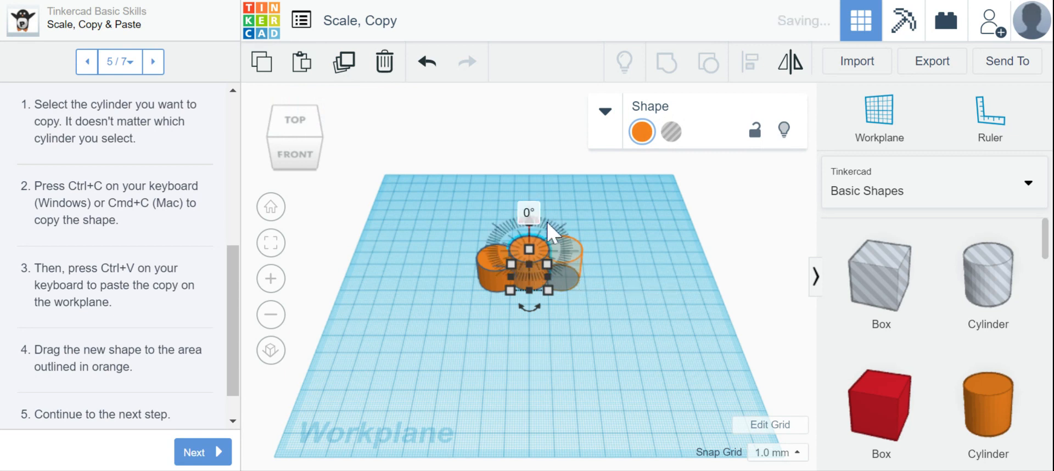
pyautogui.click(575, 194)
pyautogui.click(539, 255)
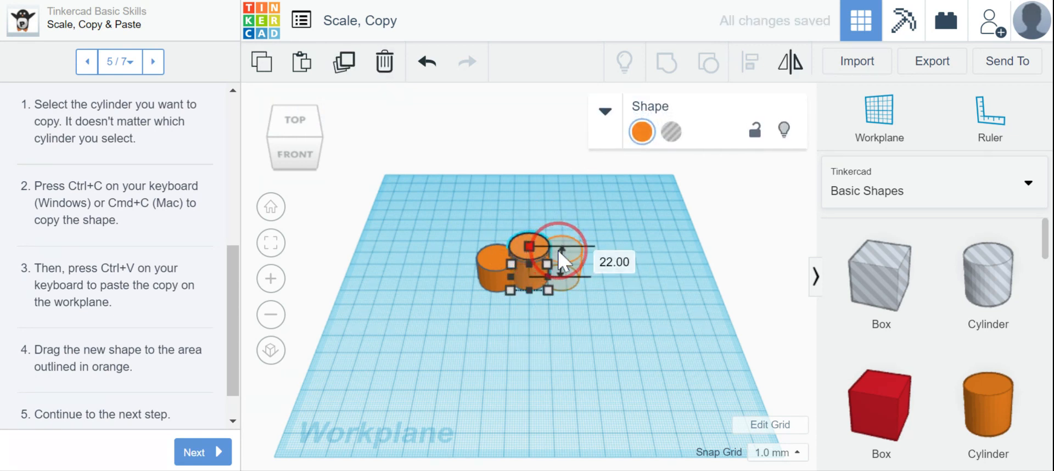
pyautogui.click(426, 62)
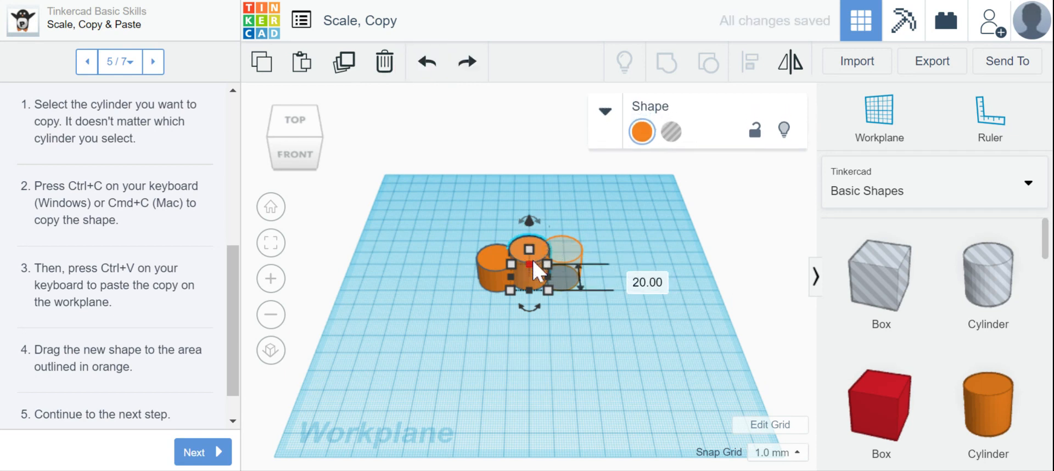
# Step: Move the duplicated cylinder over the outlined area on the right side of the model and continue to the lesson's sixth step
pyautogui.moveTo(538, 256); pyautogui.dragTo(551, 242)
pyautogui.scroll(-1, 211, 425)
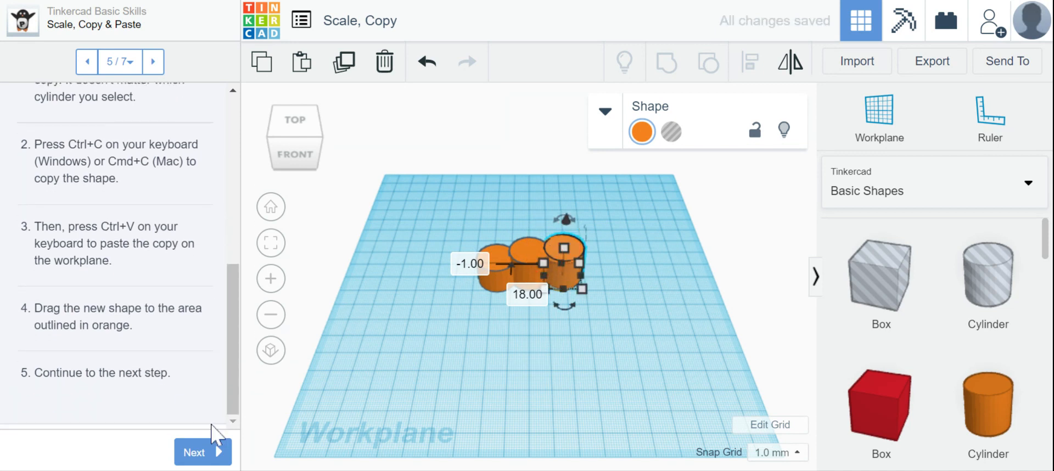
pyautogui.click(218, 458)
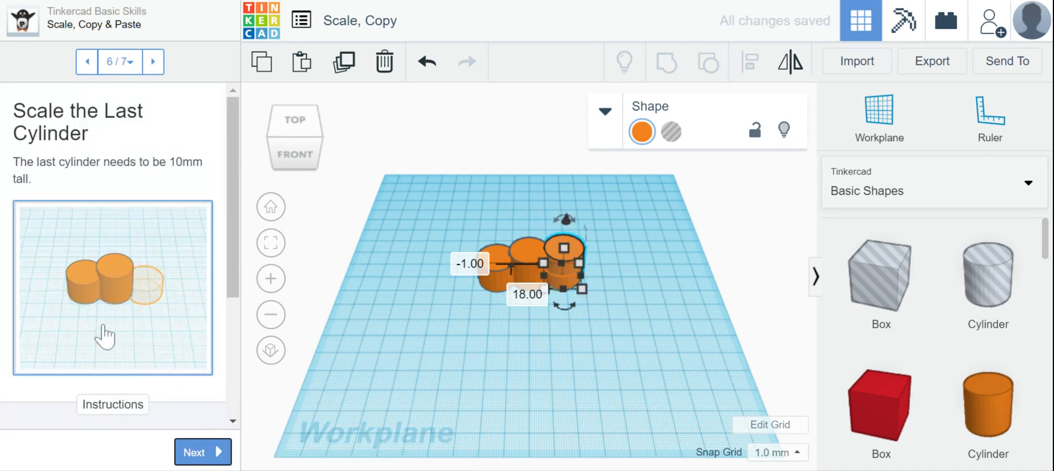
# Step: Read the scaling instructions, lower the right cylinder with its top handle, deselect it, and undo the scaling
pyautogui.scroll(-5, 86, 181)
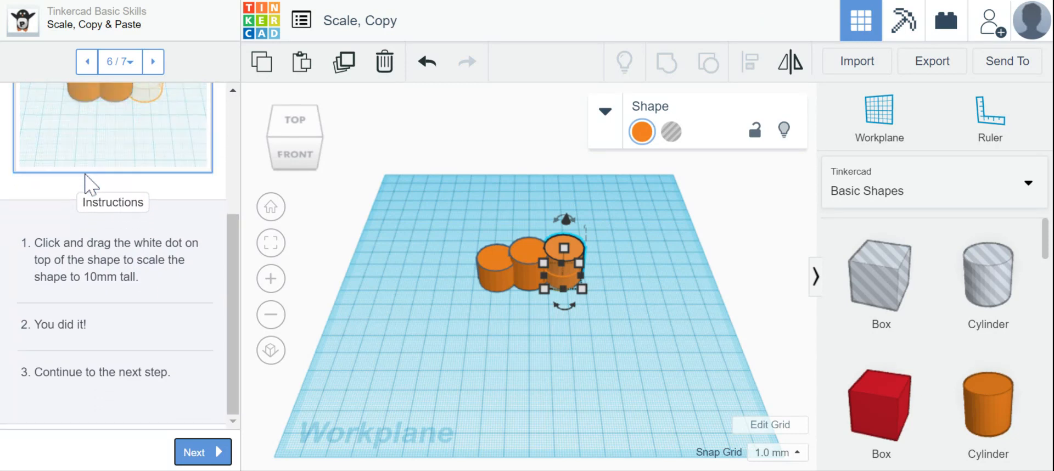
pyautogui.click(447, 370)
pyautogui.click(562, 245)
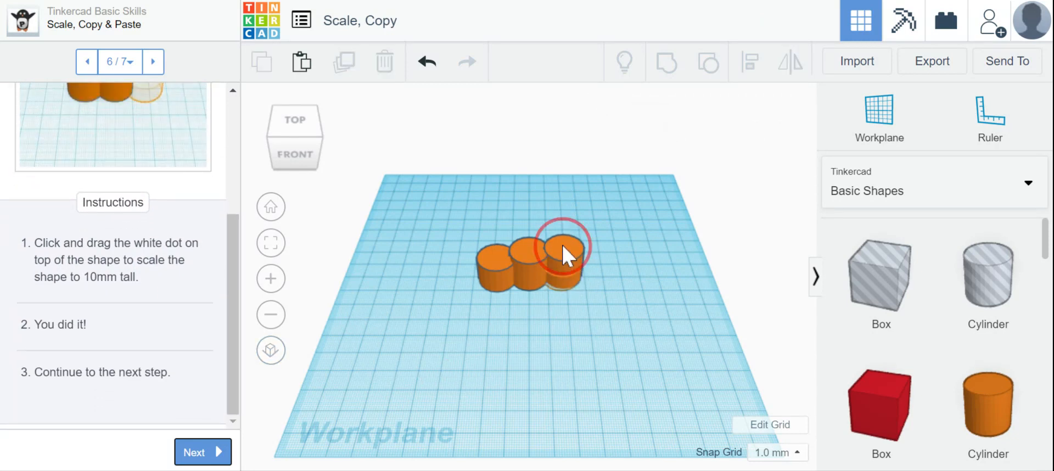
pyautogui.moveTo(565, 251)
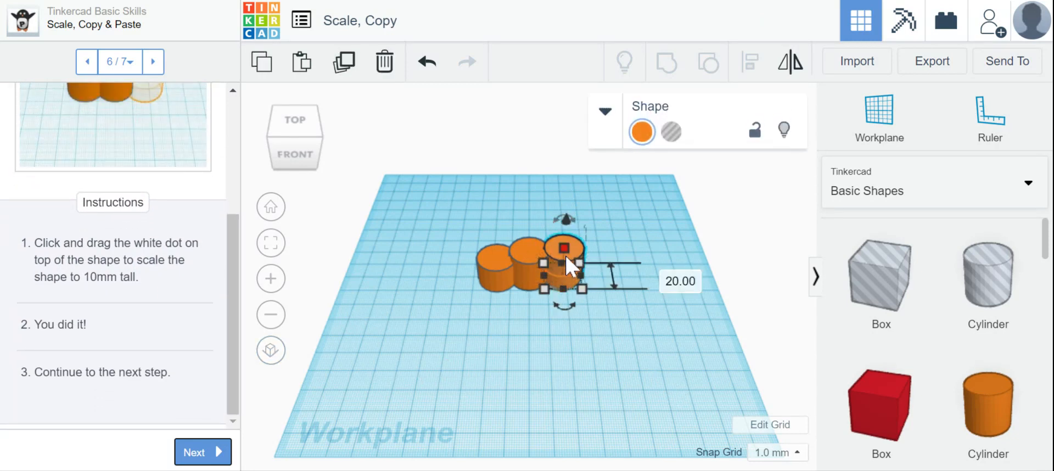
pyautogui.moveTo(563, 248)
pyautogui.mouseDown()
pyautogui.moveTo(560, 269)
pyautogui.moveTo(557, 259)
pyautogui.mouseUp()
pyautogui.click(425, 103)
pyautogui.click(427, 62)
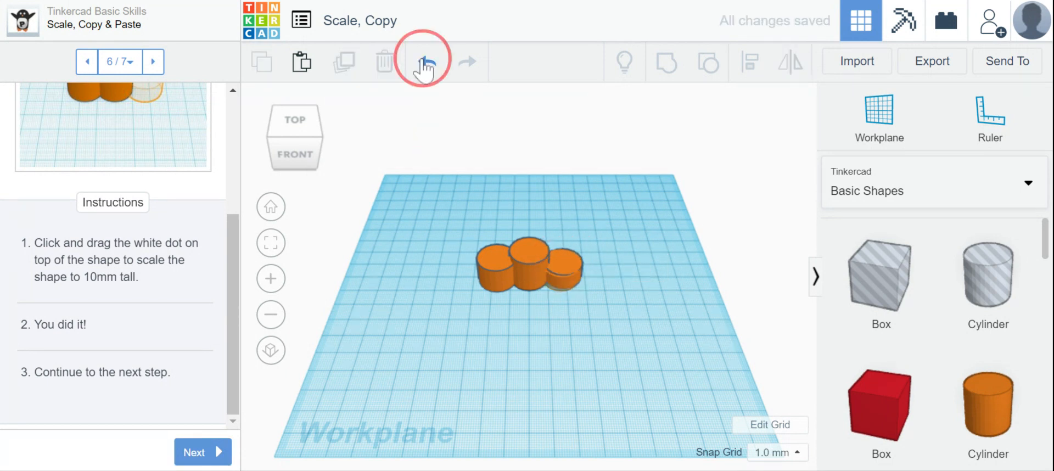
# Step: Set the right cylinder's height to exactly 10 mm and continue to the lesson's final step
pyautogui.click(564, 246)
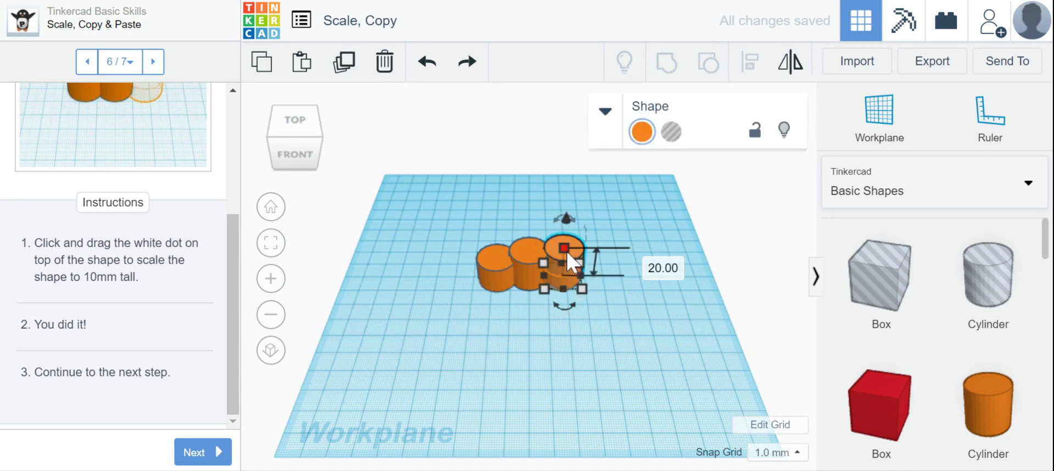
pyautogui.click(641, 267)
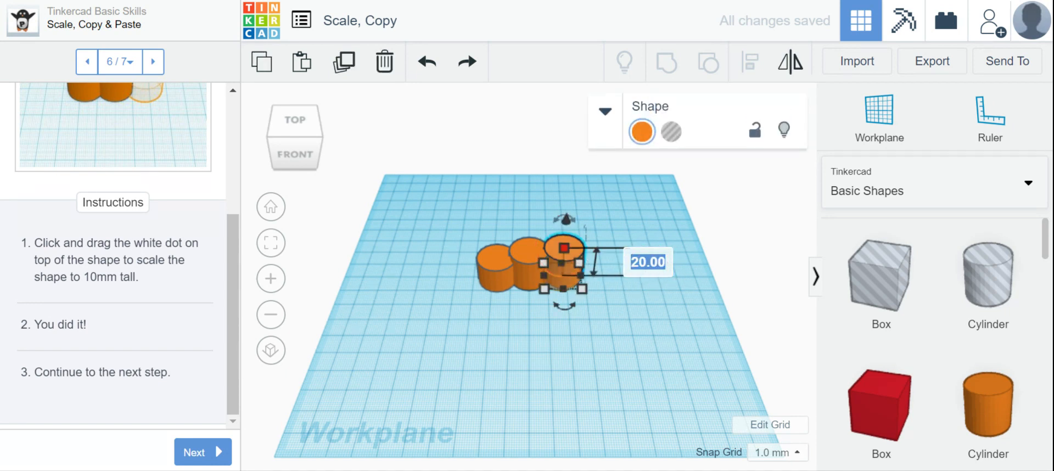
pyautogui.write('10')
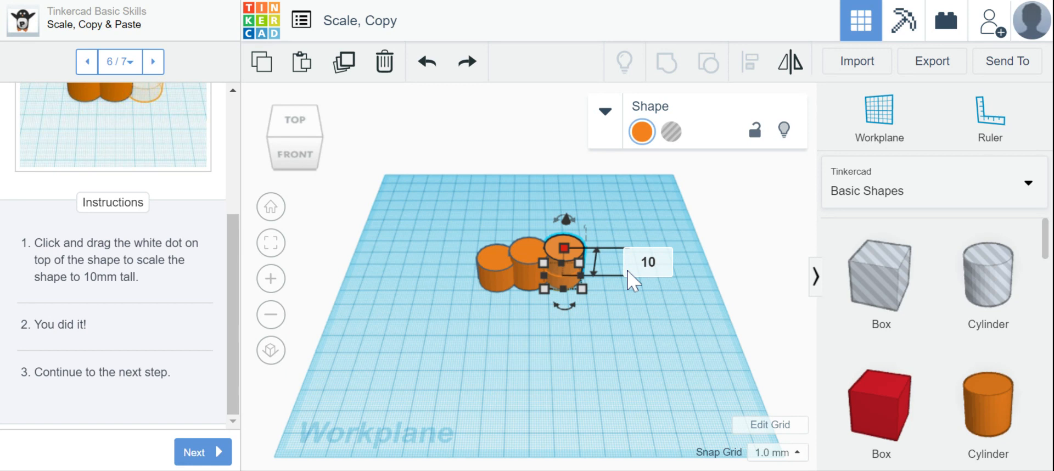
pyautogui.press('Return')
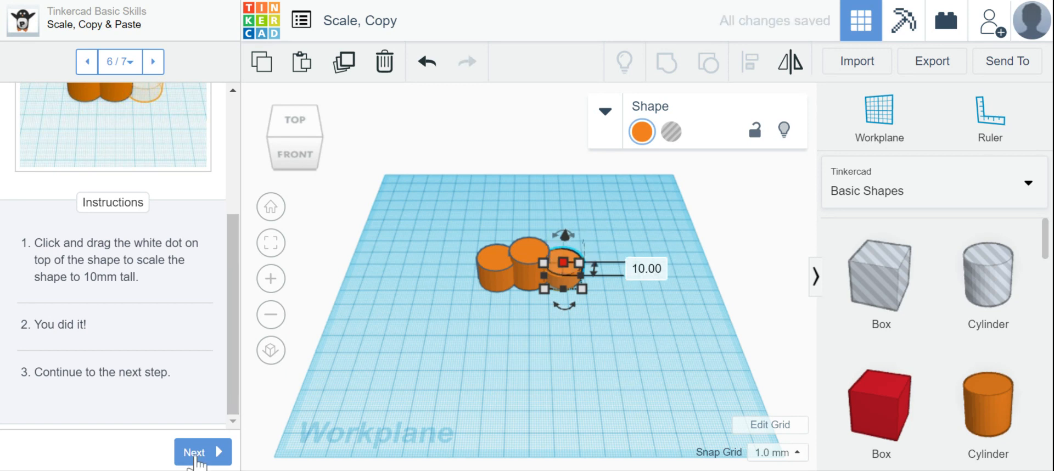
pyautogui.click(195, 453)
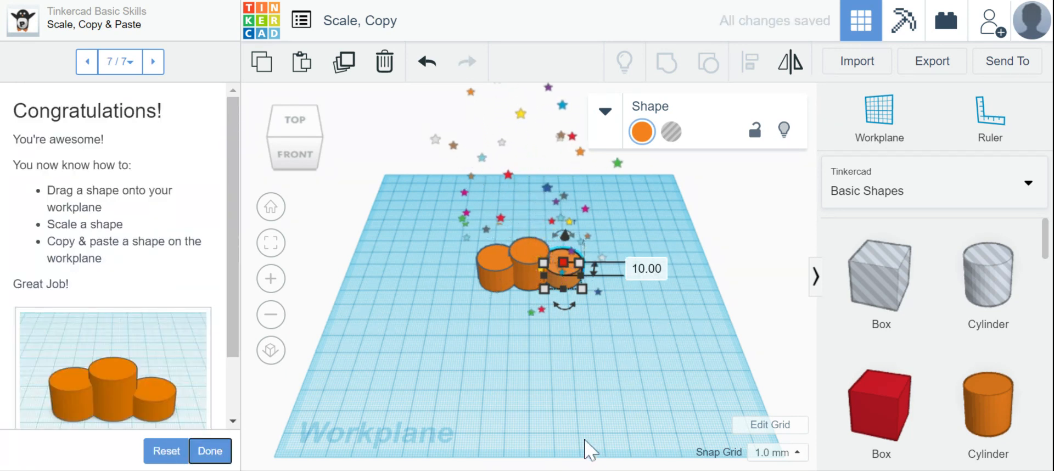